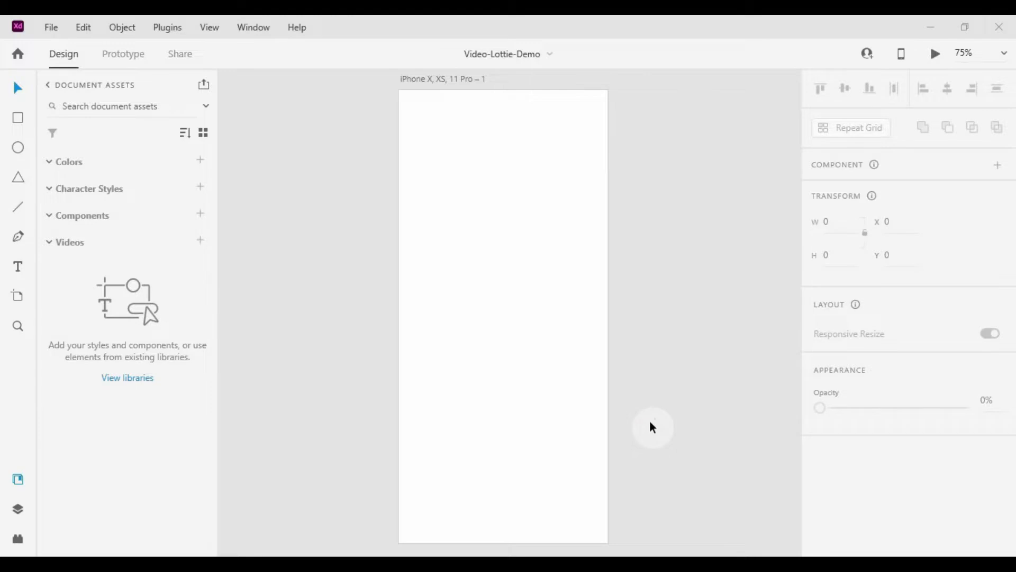
- Draw a 375 × 812 rectangle covering the whole iPhone artboard and remove its border
{"action": "left_click", "coordinate": [559, 237]}
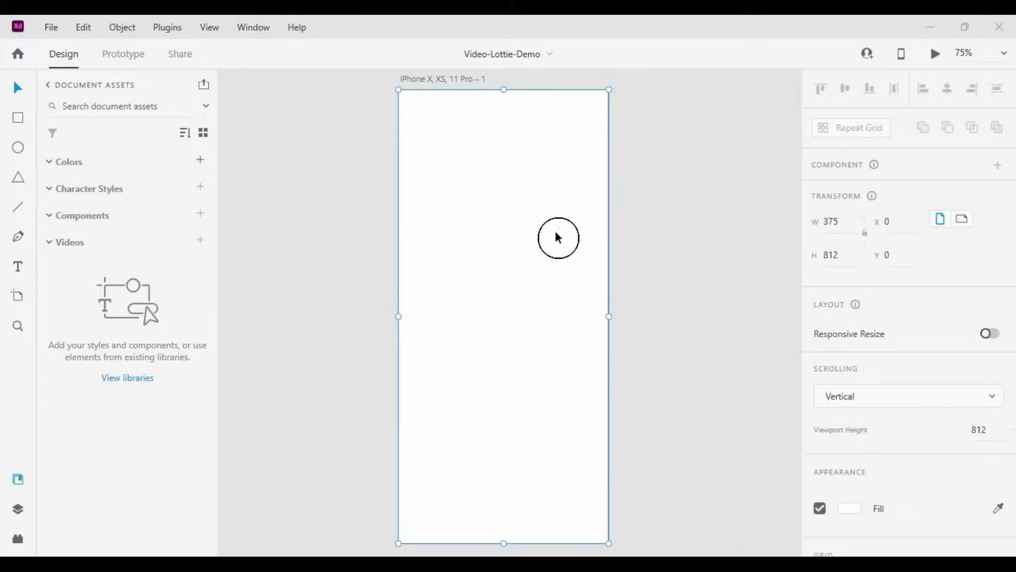
{"action": "left_click", "coordinate": [18, 114]}
{"action": "mouse_move", "coordinate": [401, 96]}
{"action": "left_mouse_down"}
{"action": "mouse_move", "coordinate": [526, 336]}
{"action": "mouse_move", "coordinate": [572, 484]}
{"action": "mouse_move", "coordinate": [609, 546]}
{"action": "left_mouse_up"}
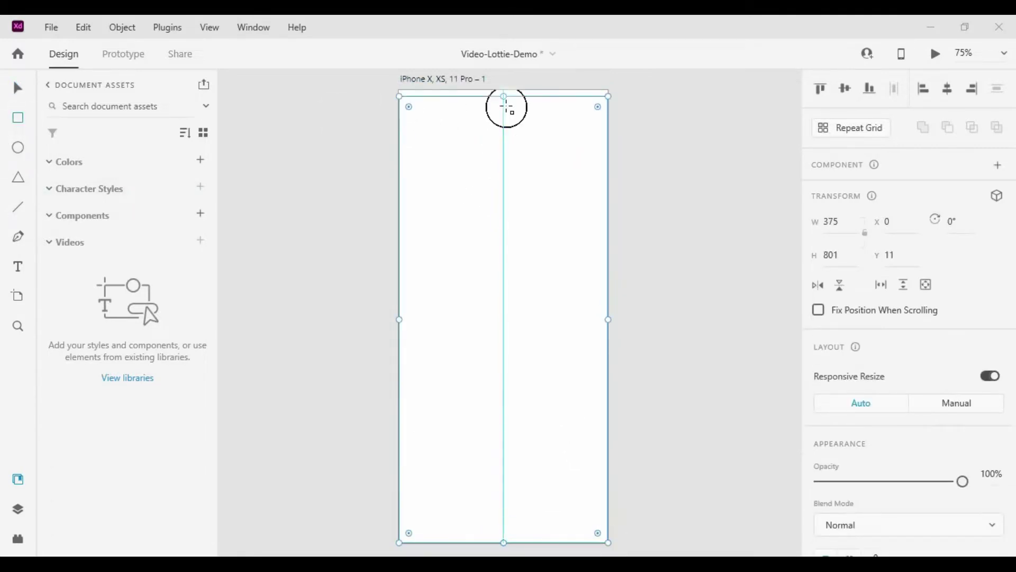
{"action": "left_click_drag", "start_coordinate": [504, 98], "coordinate": [503, 90]}
{"action": "scroll", "coordinate": [907, 370], "scroll_direction": "down", "scroll_amount": 4}
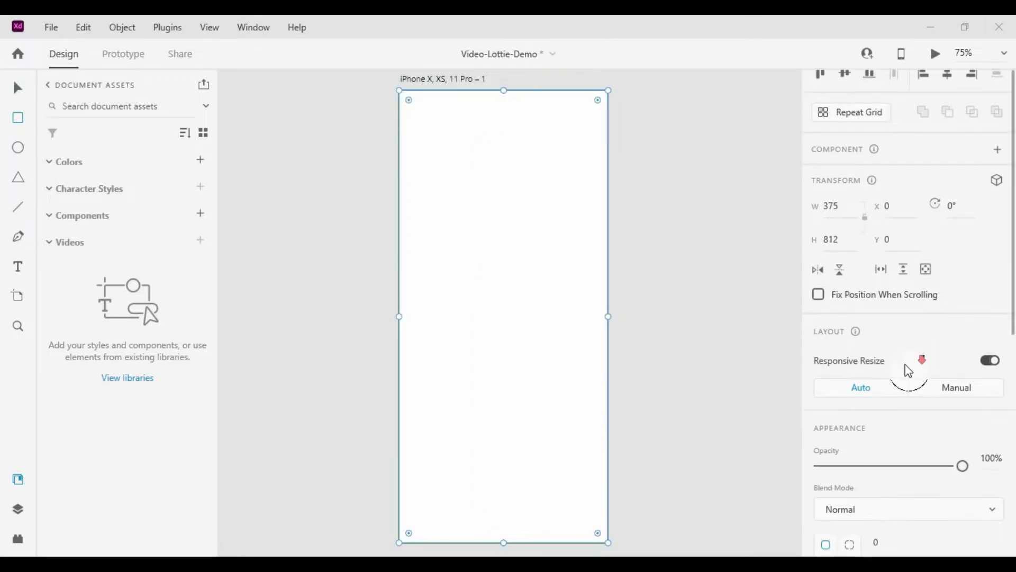
{"action": "left_click", "coordinate": [820, 419]}
{"action": "left_click", "coordinate": [544, 334]}
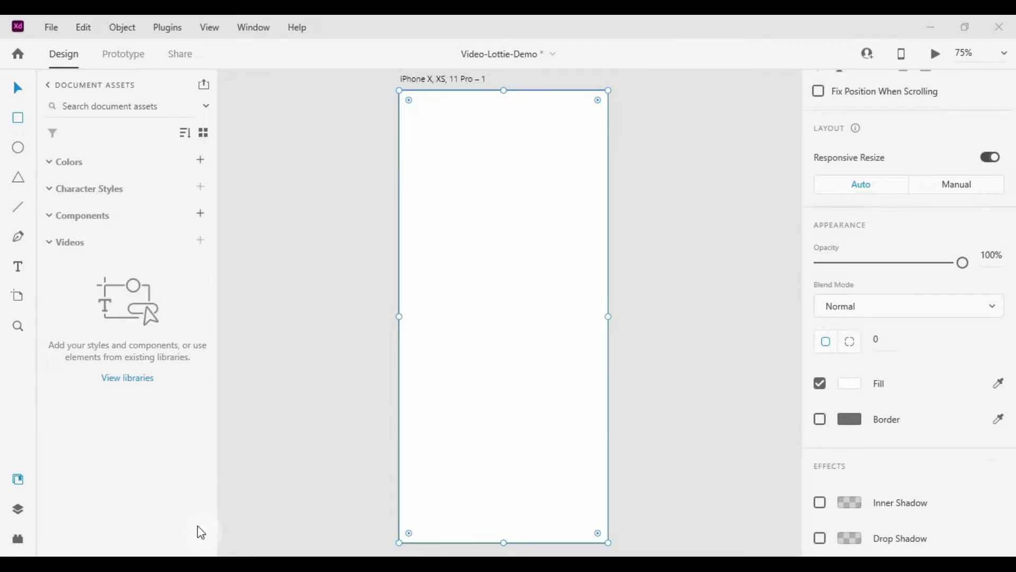
- Switch to the browser and open the free stock videos section of Pexels
{"action": "left_click", "coordinate": [130, 500]}
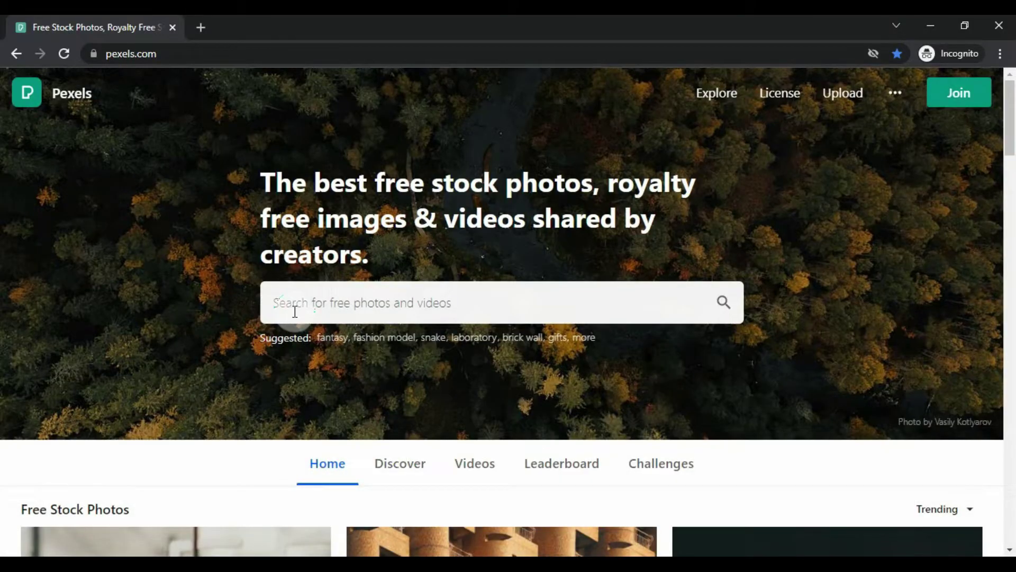
{"action": "left_click", "coordinate": [184, 55]}
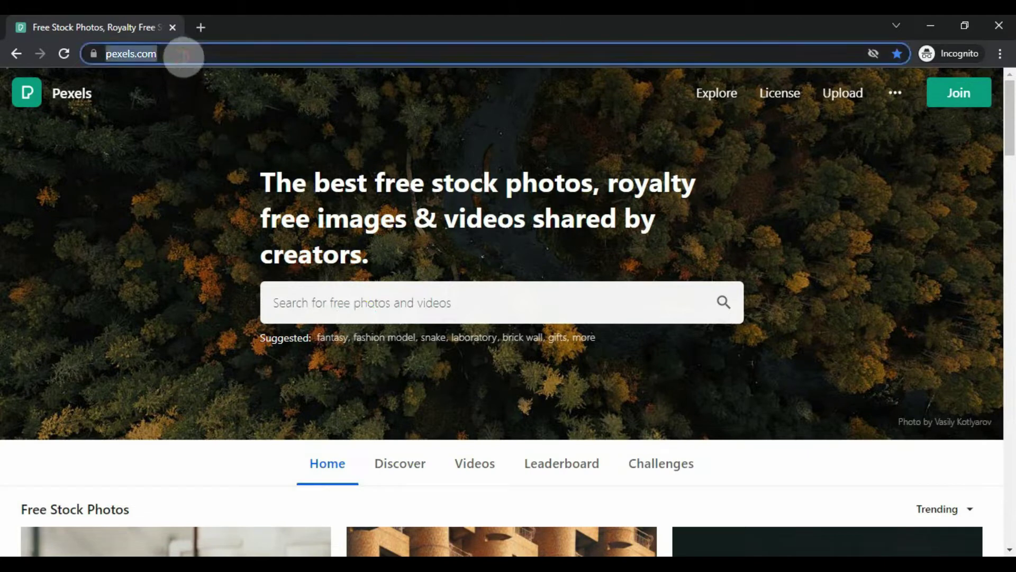
{"action": "left_click", "coordinate": [458, 427]}
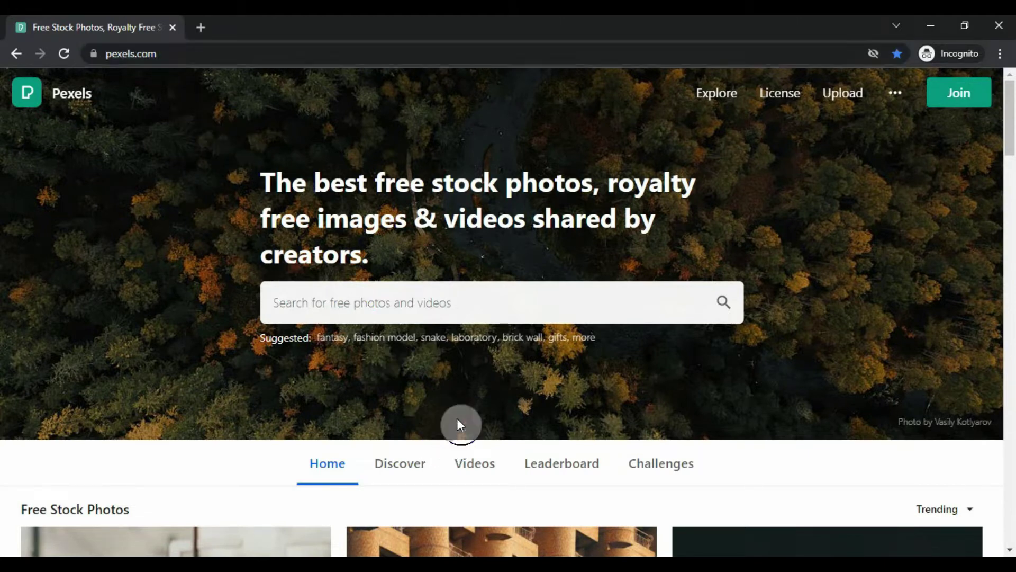
{"action": "left_click_drag", "start_coordinate": [261, 177], "coordinate": [393, 253]}
{"action": "left_click", "coordinate": [401, 256]}
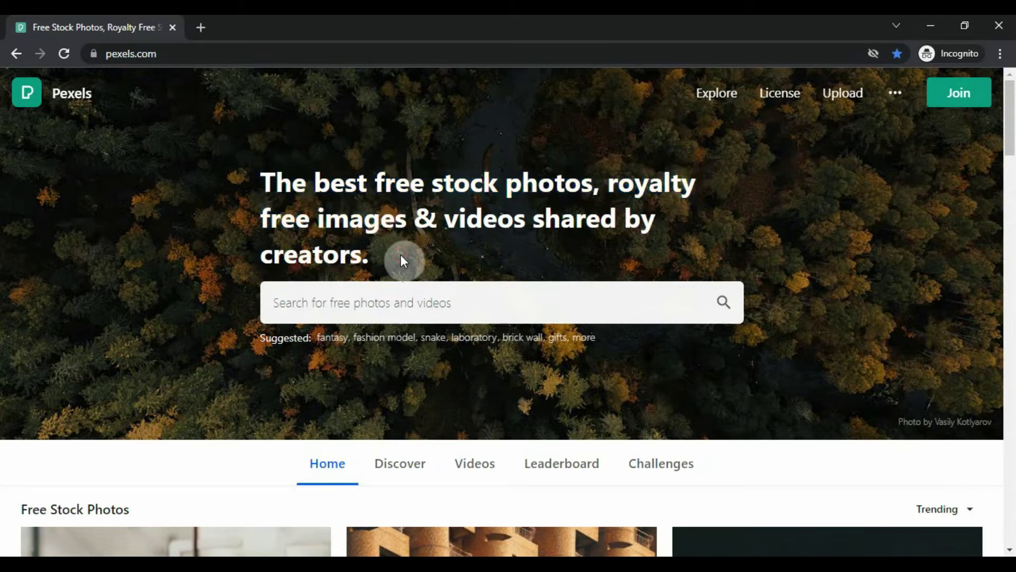
{"action": "scroll", "coordinate": [408, 308], "scroll_direction": "down", "scroll_amount": 1}
{"action": "scroll", "coordinate": [424, 315], "scroll_direction": "down", "scroll_amount": 2}
{"action": "left_click", "coordinate": [485, 321]}
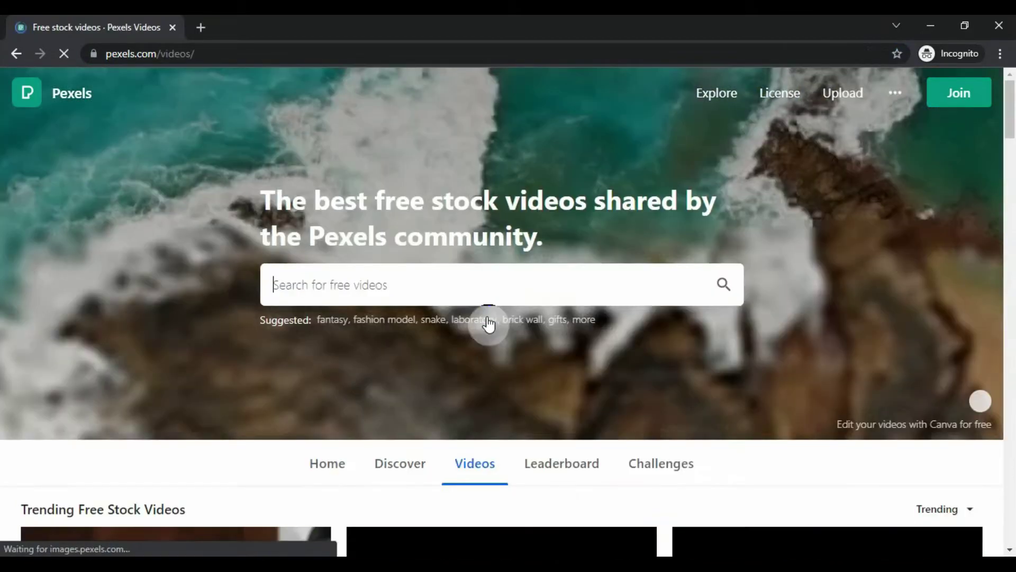
- Search the stock videos for fitness
{"action": "left_click", "coordinate": [462, 291]}
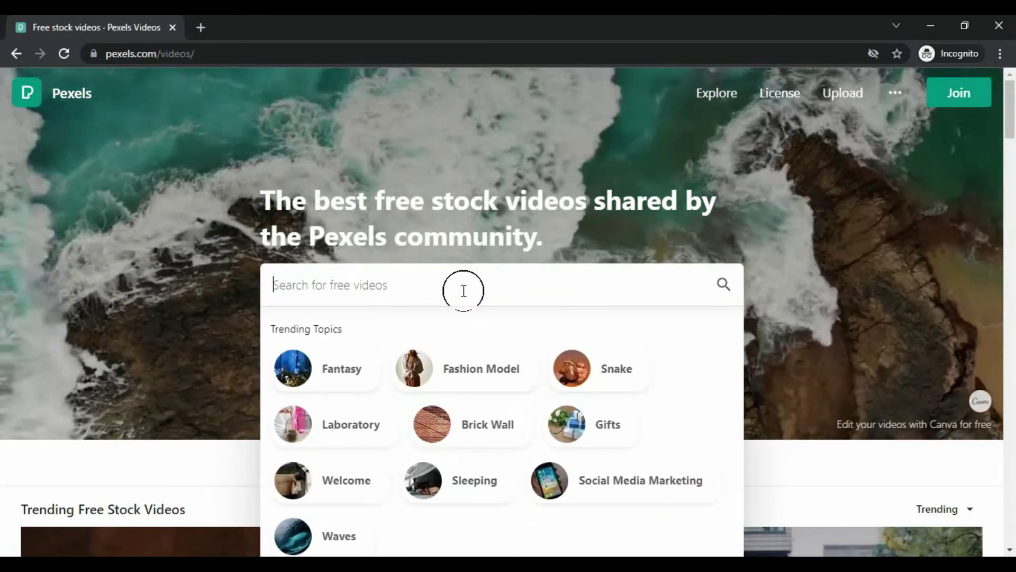
{"action": "type", "text": "fitness"}
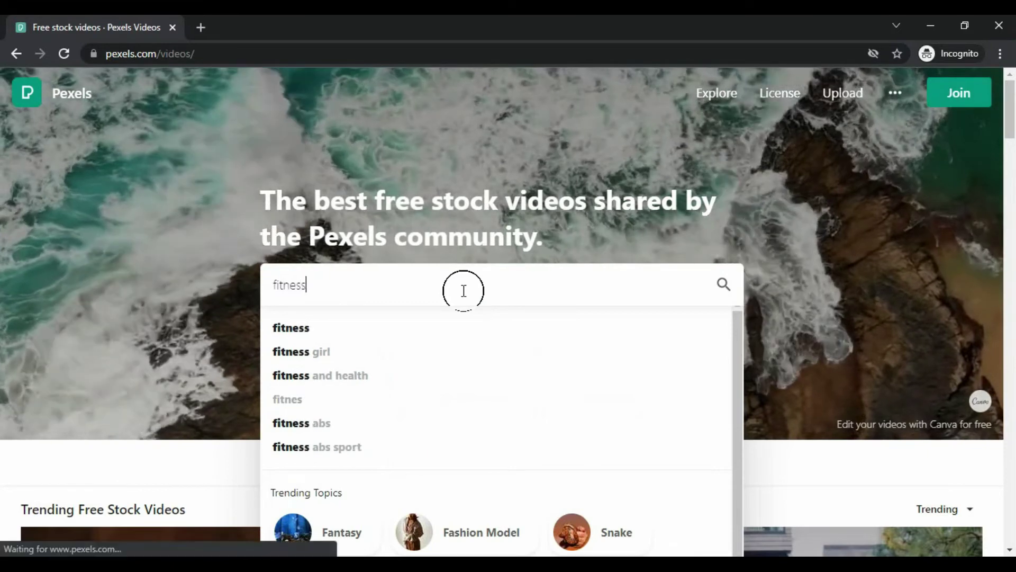
{"action": "key", "text": "Return"}
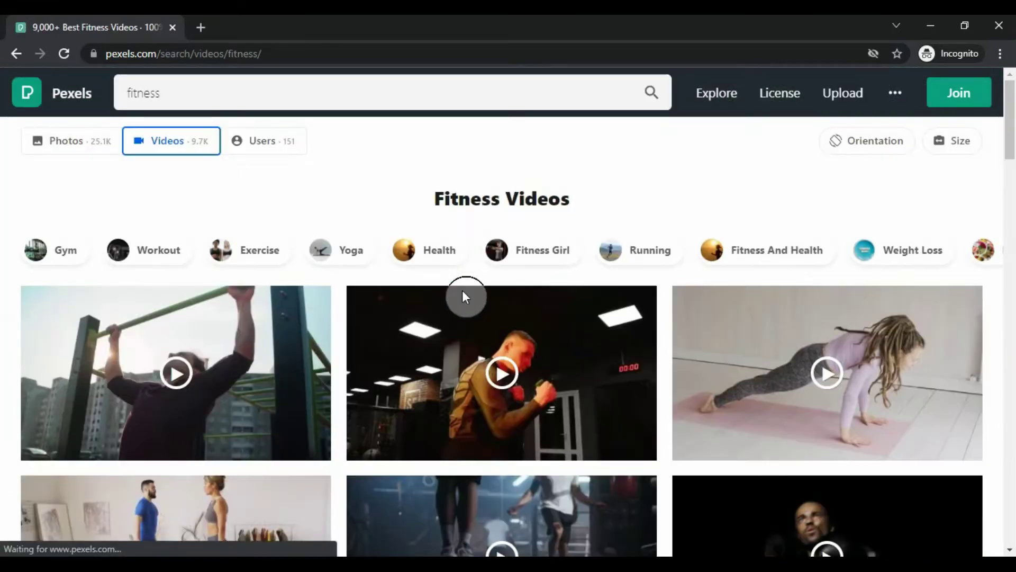
- Narrow the results to the Yoga topic and filter them by vertical orientation
{"action": "left_click", "coordinate": [349, 253]}
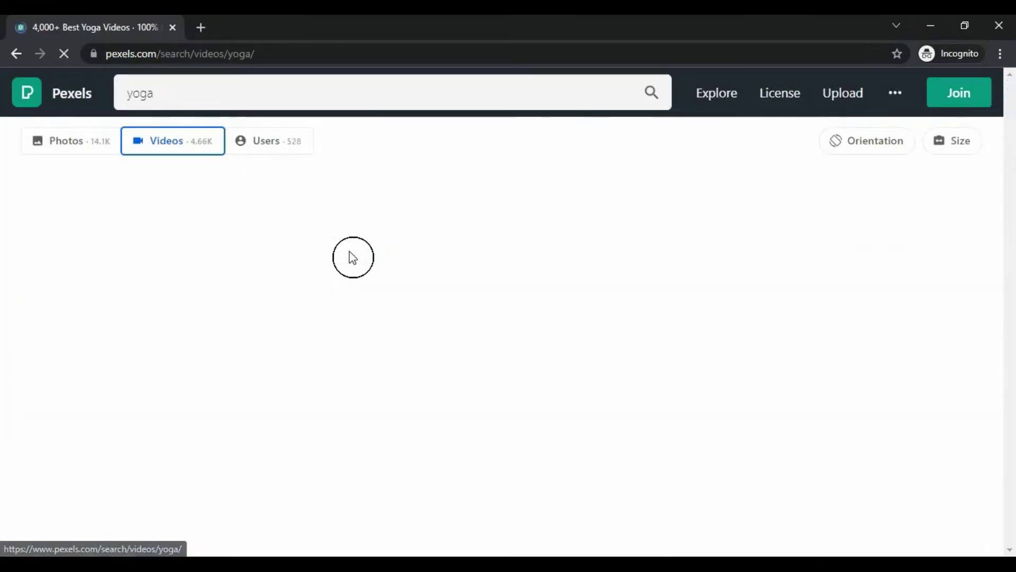
{"action": "left_click", "coordinate": [884, 141]}
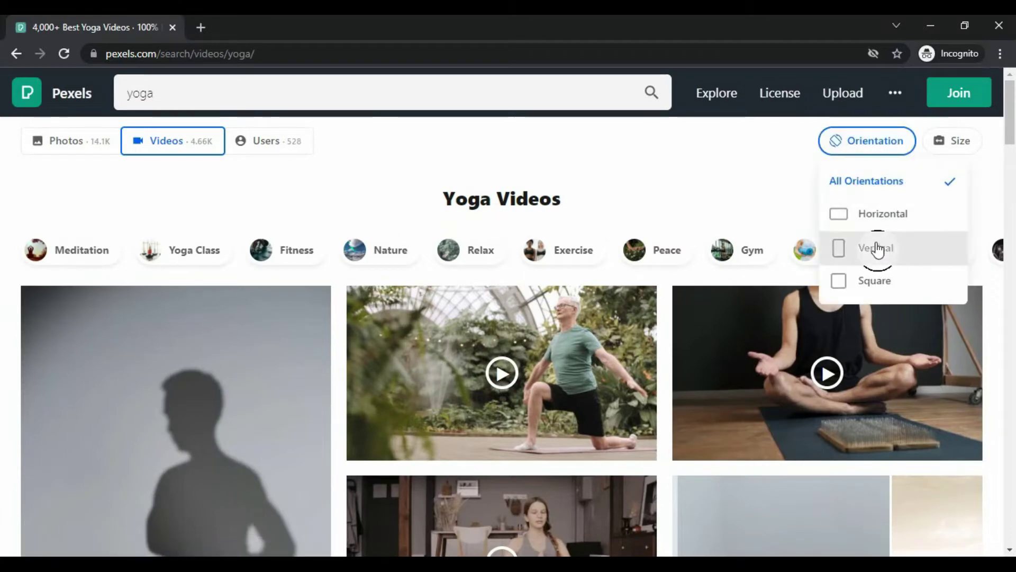
- Browse the vertical yoga videos for a clip that suits a full-screen phone background
{"action": "scroll", "coordinate": [670, 323], "scroll_direction": "down", "scroll_amount": 5}
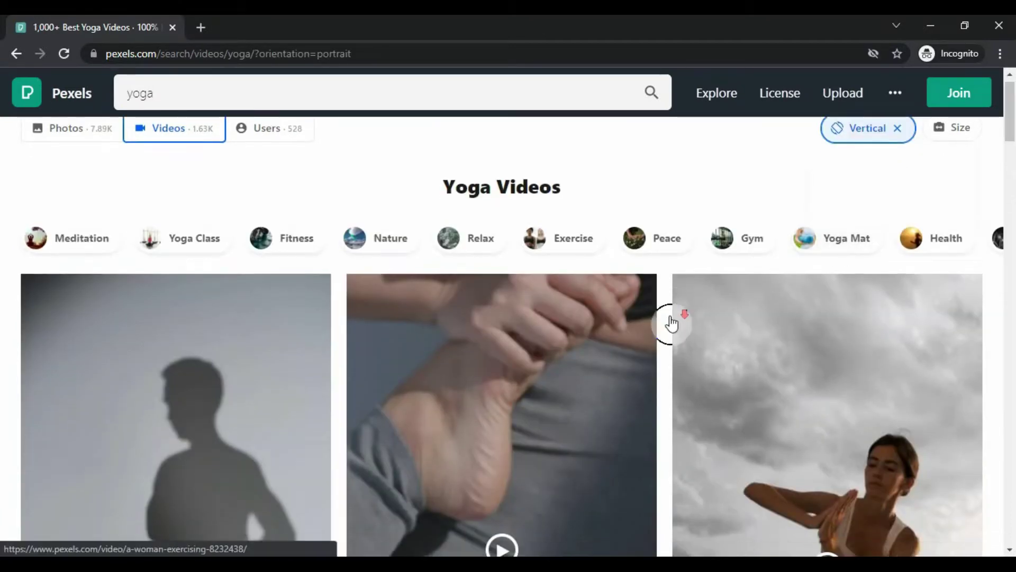
{"action": "scroll", "coordinate": [669, 321], "scroll_direction": "down", "scroll_amount": 2}
{"action": "scroll", "coordinate": [862, 300], "scroll_direction": "up", "scroll_amount": 2}
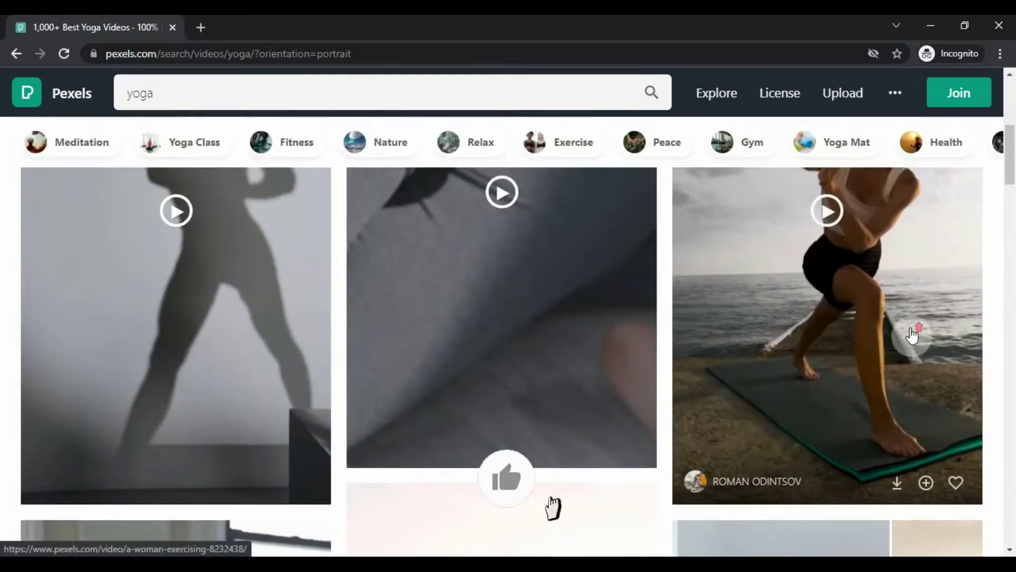
{"action": "scroll", "coordinate": [910, 351], "scroll_direction": "up", "scroll_amount": 2}
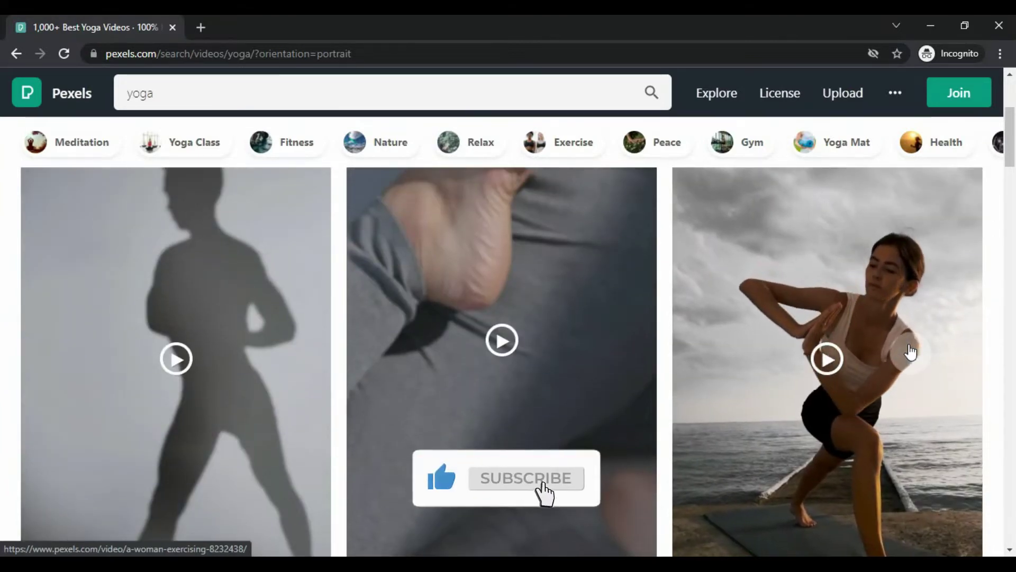
{"action": "scroll", "coordinate": [910, 351], "scroll_direction": "down", "scroll_amount": 12}
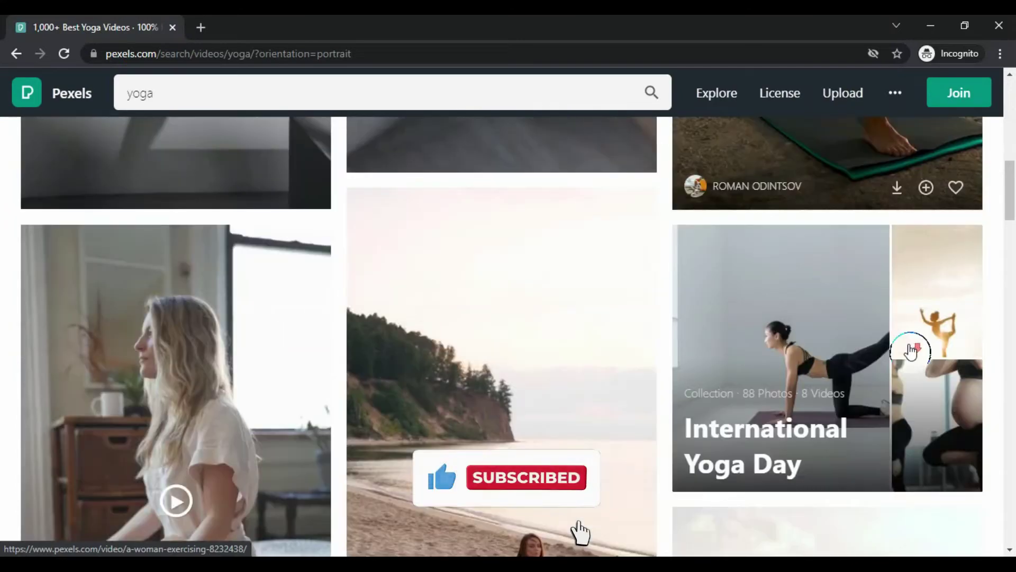
{"action": "scroll", "coordinate": [914, 348], "scroll_direction": "down", "scroll_amount": 3}
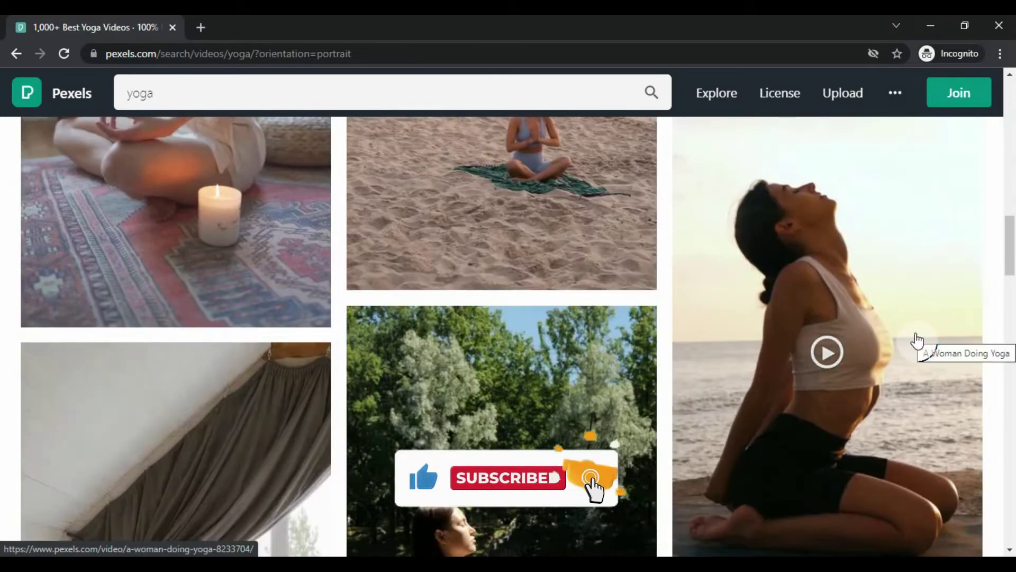
{"action": "scroll", "coordinate": [918, 341], "scroll_direction": "down", "scroll_amount": 10}
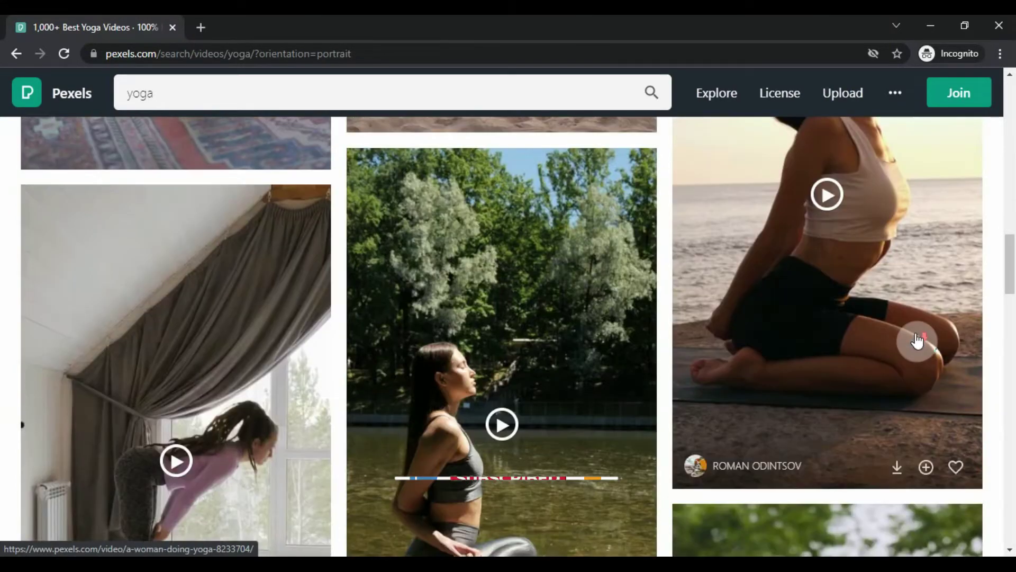
{"action": "scroll", "coordinate": [918, 341], "scroll_direction": "down", "scroll_amount": 4}
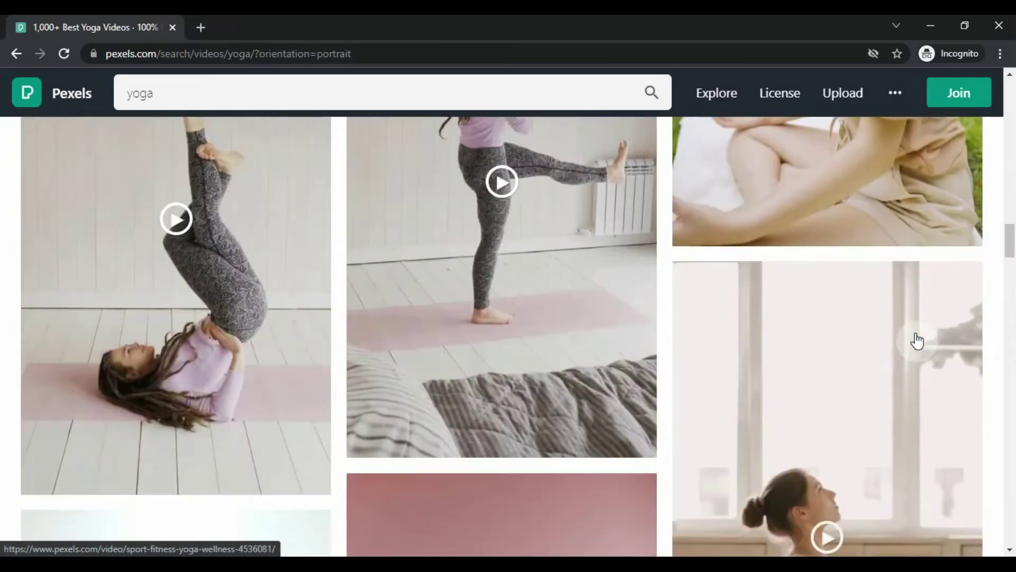
{"action": "scroll", "coordinate": [916, 341], "scroll_direction": "up", "scroll_amount": 8}
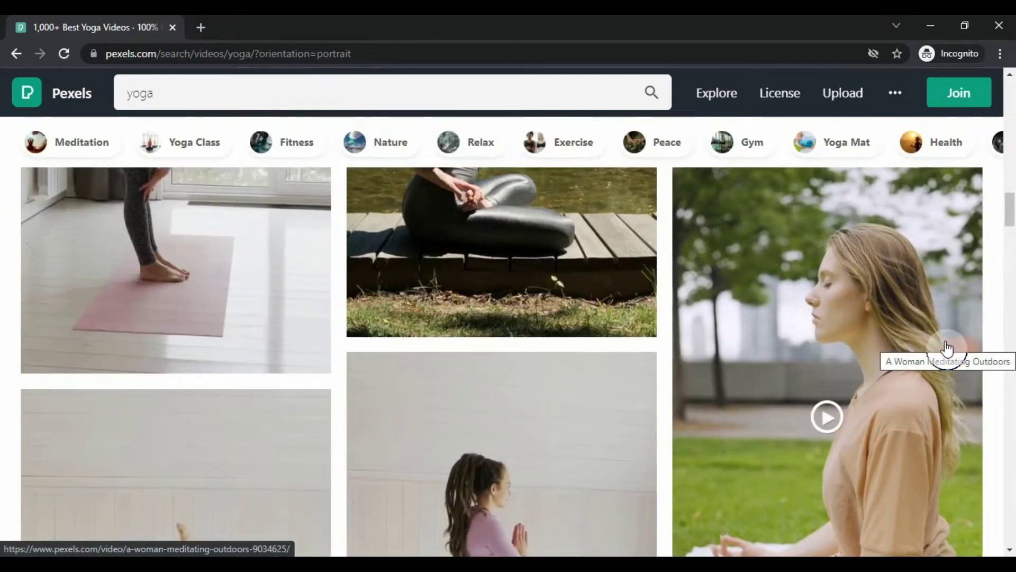
{"action": "scroll", "coordinate": [938, 347], "scroll_direction": "down", "scroll_amount": 1}
{"action": "scroll", "coordinate": [906, 365], "scroll_direction": "down", "scroll_amount": 2}
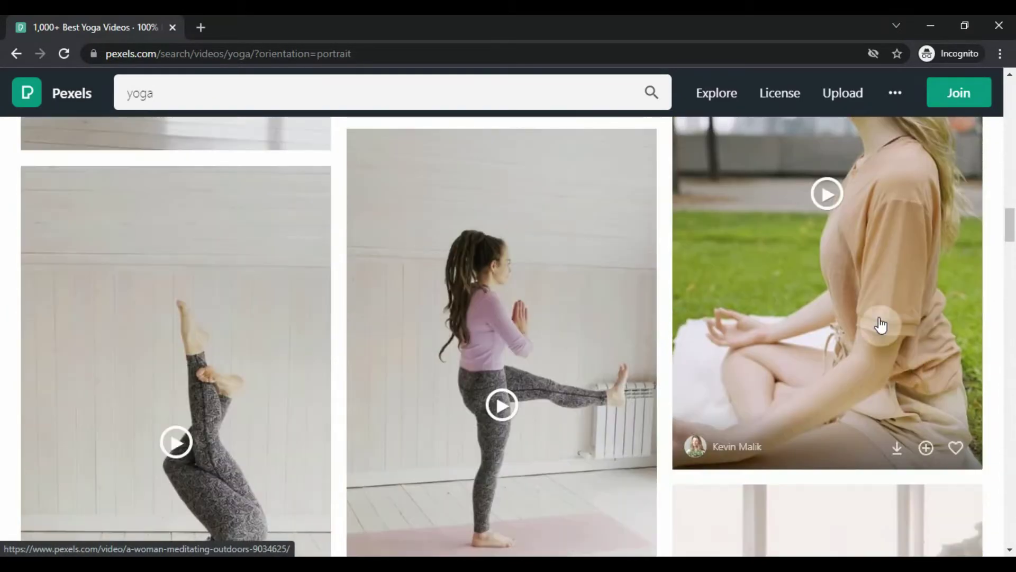
- Download the video of the woman meditating outdoors in its original 2160 x 3840 size and dismiss the attribution notice
{"action": "left_click", "coordinate": [880, 324]}
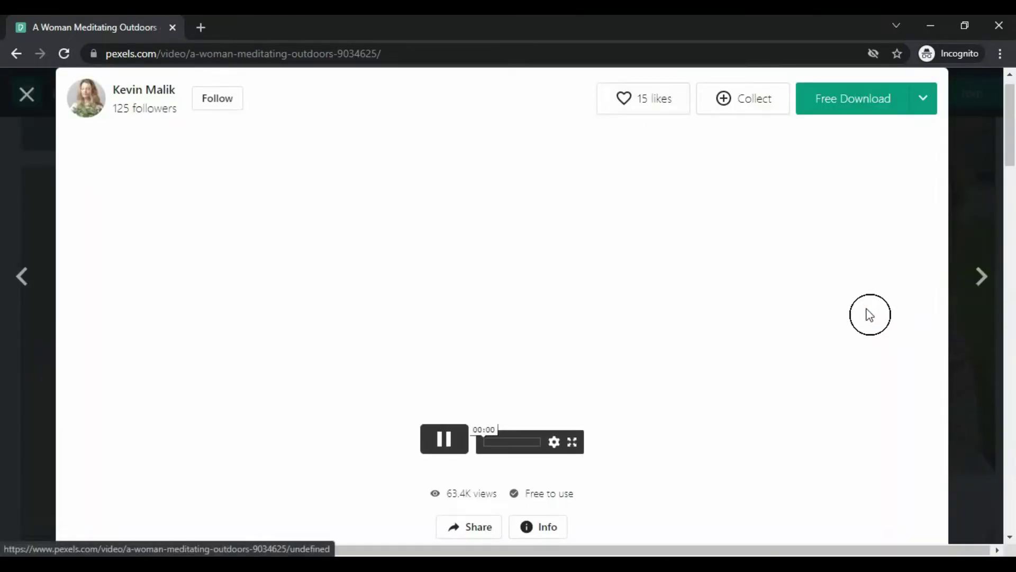
{"action": "left_click", "coordinate": [921, 98]}
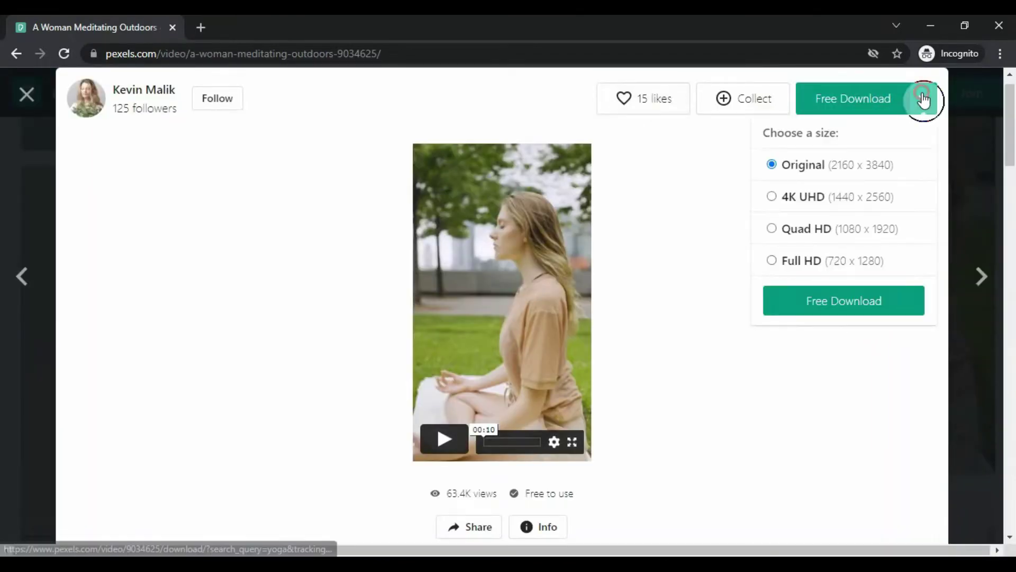
{"action": "left_click", "coordinate": [831, 299]}
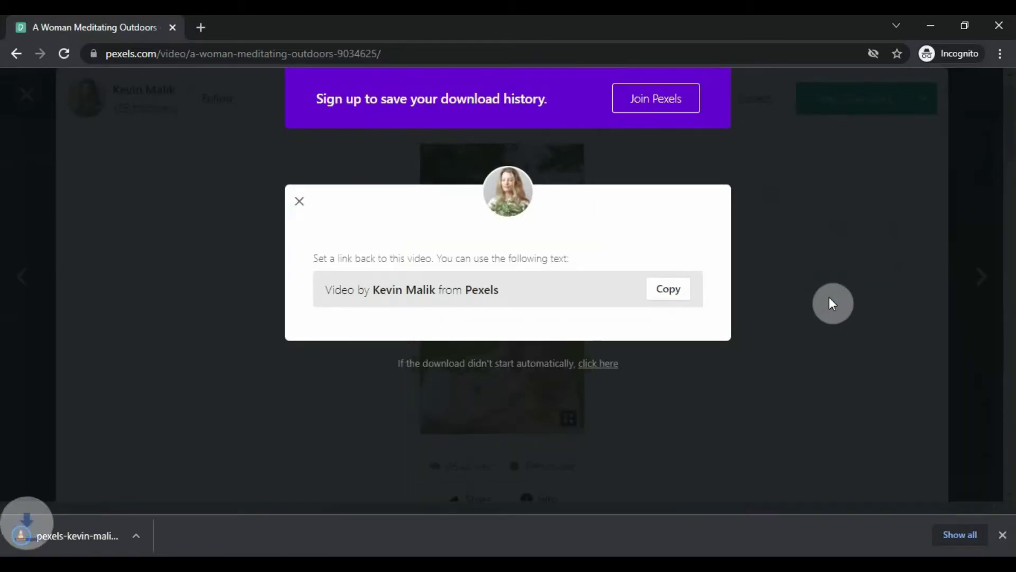
{"action": "left_click", "coordinate": [829, 301]}
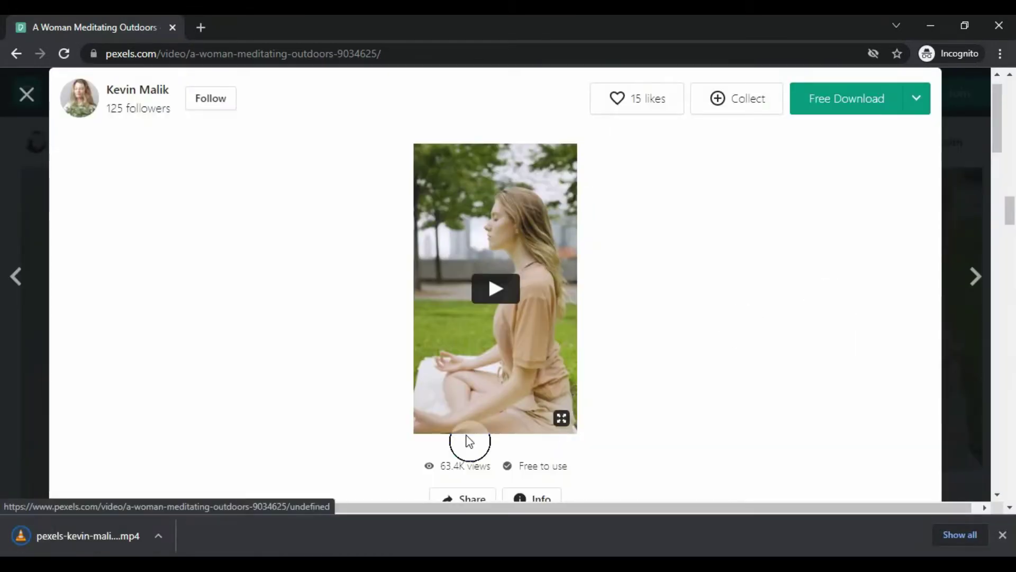
- Bring the downloaded meditation video into Adobe XD and place it inside the artboard-sized rectangle
{"action": "left_click", "coordinate": [109, 540]}
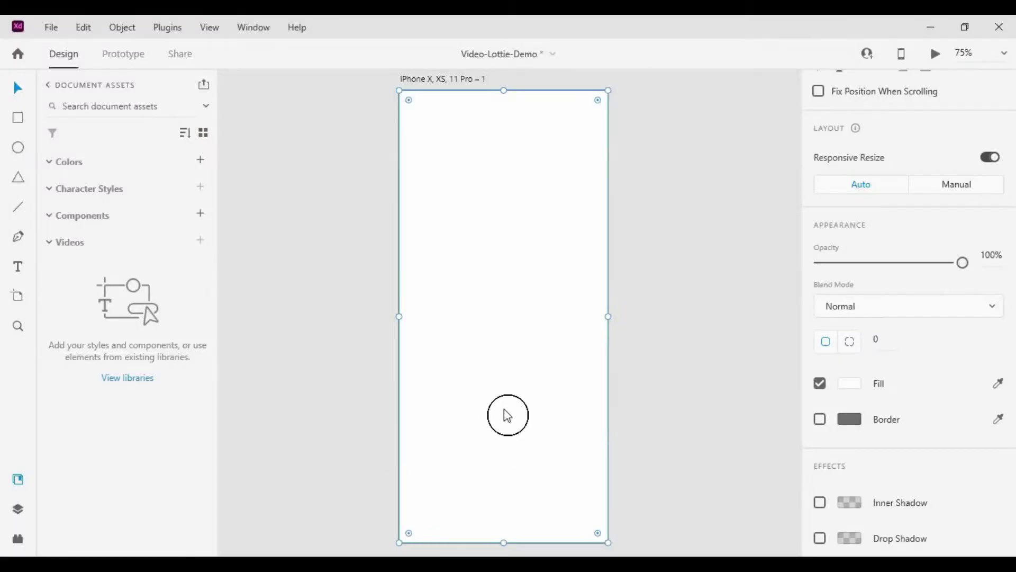
{"action": "left_click_drag", "start_coordinate": [504, 409], "coordinate": [493, 339]}
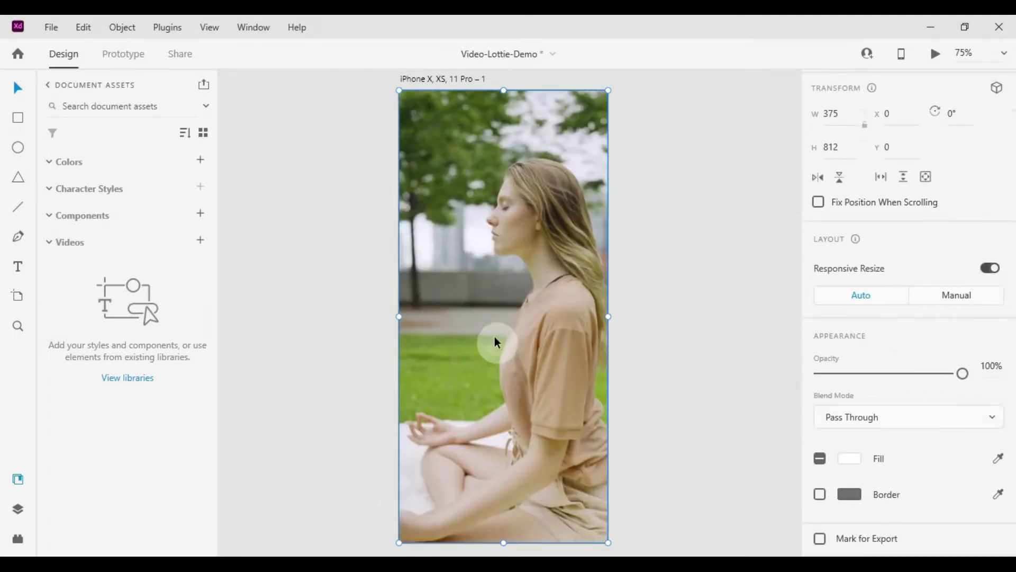
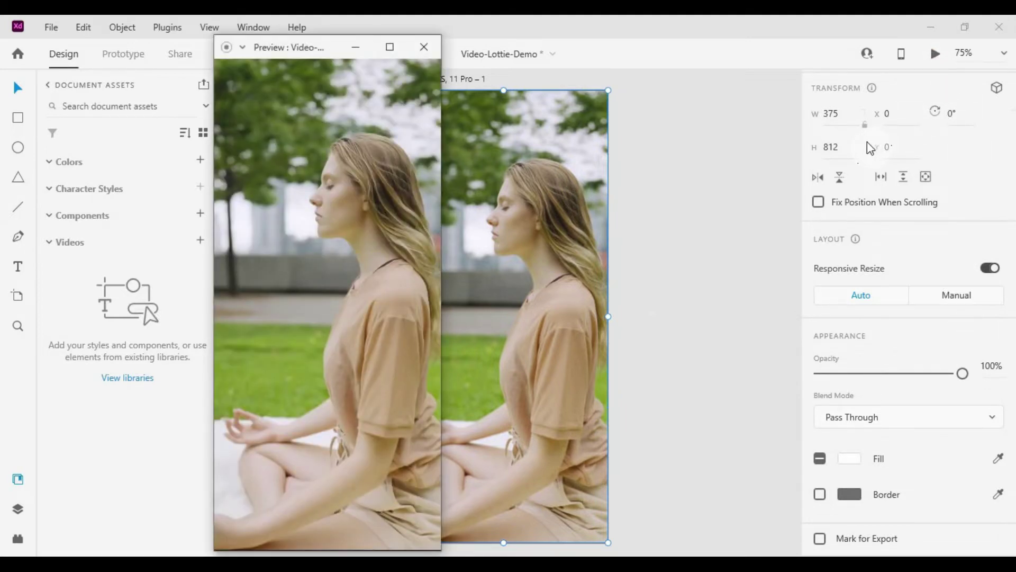
- Play the background video in the prototype preview, then close the preview
{"action": "left_click", "coordinate": [387, 203]}
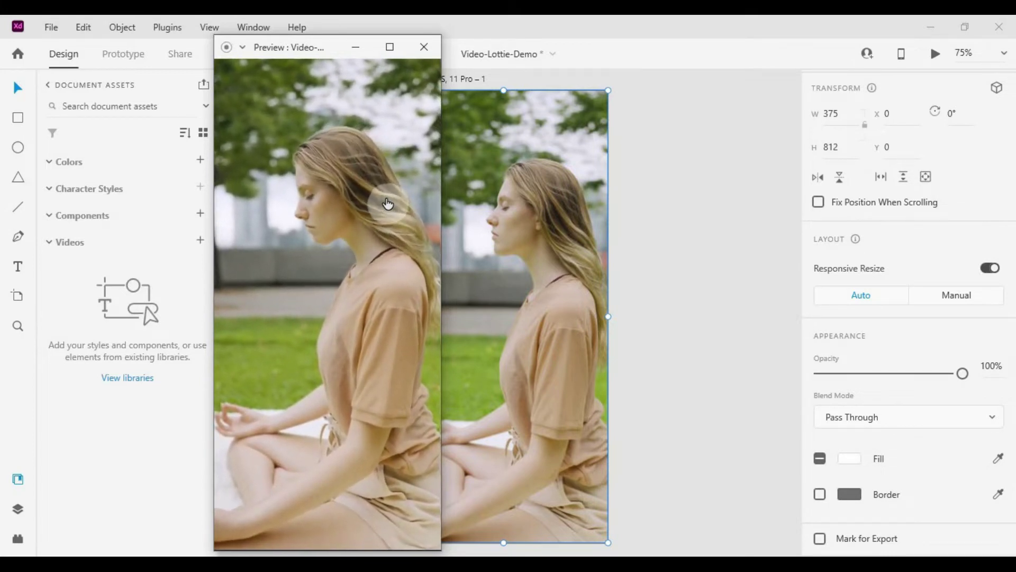
{"action": "left_click", "coordinate": [424, 46]}
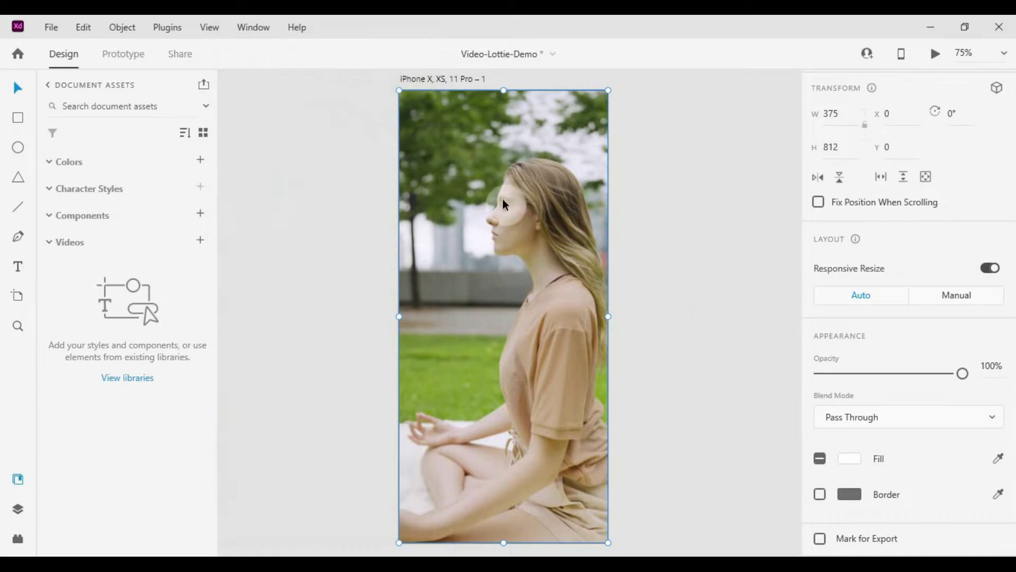
- Select the video inside its rectangle mask and open its playback settings
{"action": "left_click", "coordinate": [466, 188]}
{"action": "scroll", "coordinate": [466, 188], "scroll_direction": "up", "scroll_amount": 1}
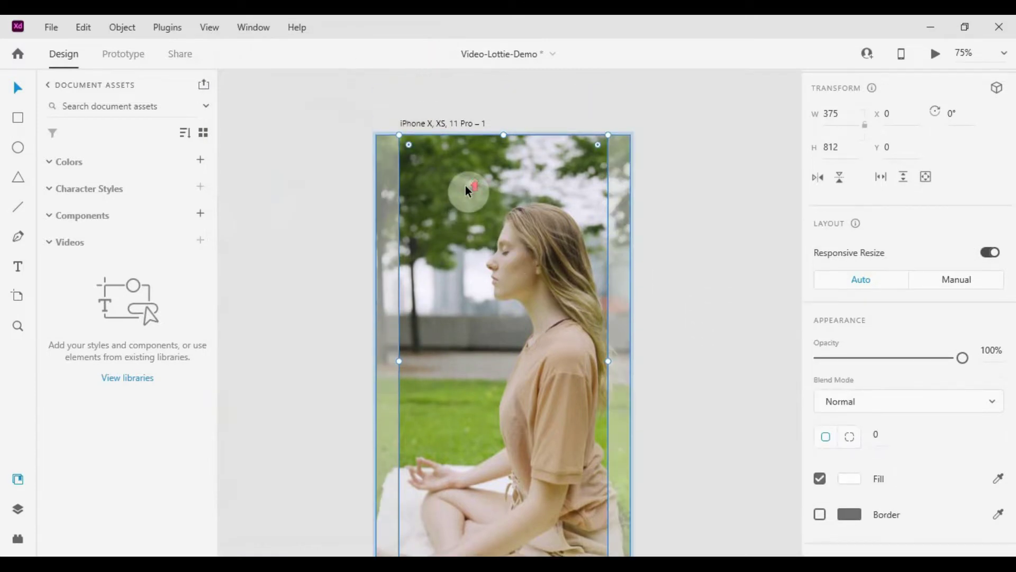
{"action": "left_click", "coordinate": [617, 200]}
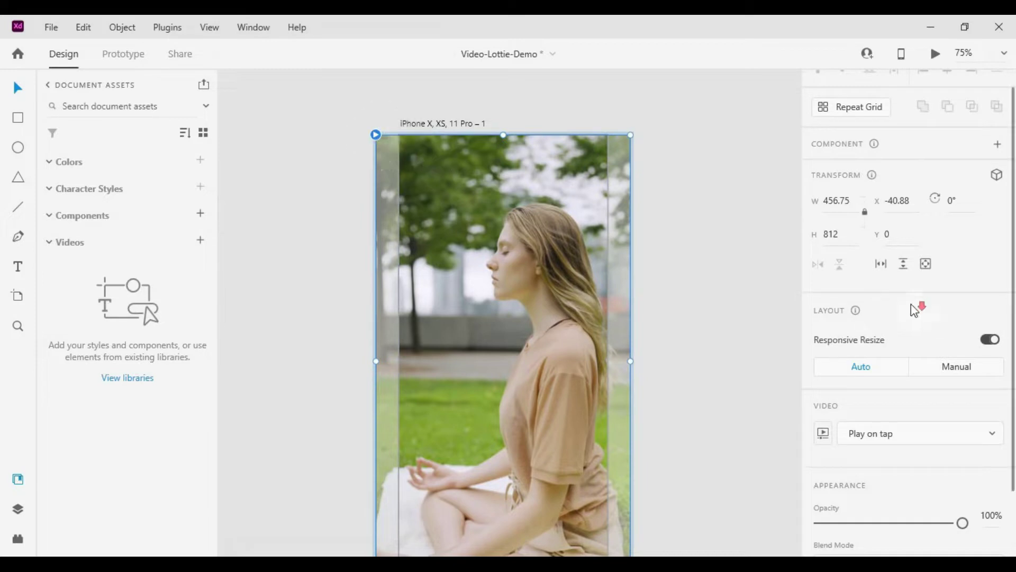
{"action": "scroll", "coordinate": [905, 301], "scroll_direction": "down", "scroll_amount": 2}
{"action": "left_click", "coordinate": [826, 356]}
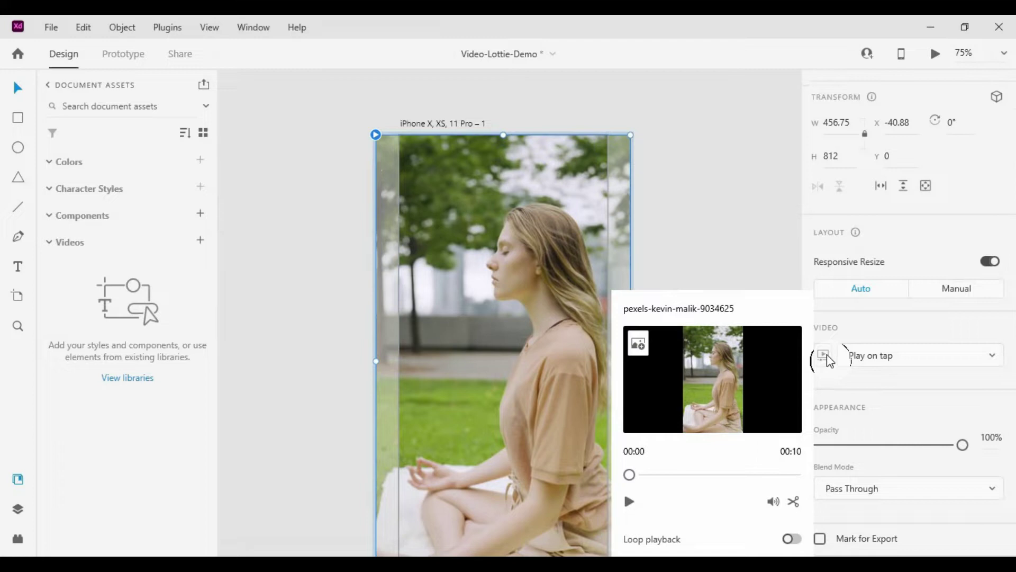
- Play the meditation video in its playback settings and scrub through its timeline
{"action": "left_click", "coordinate": [630, 504]}
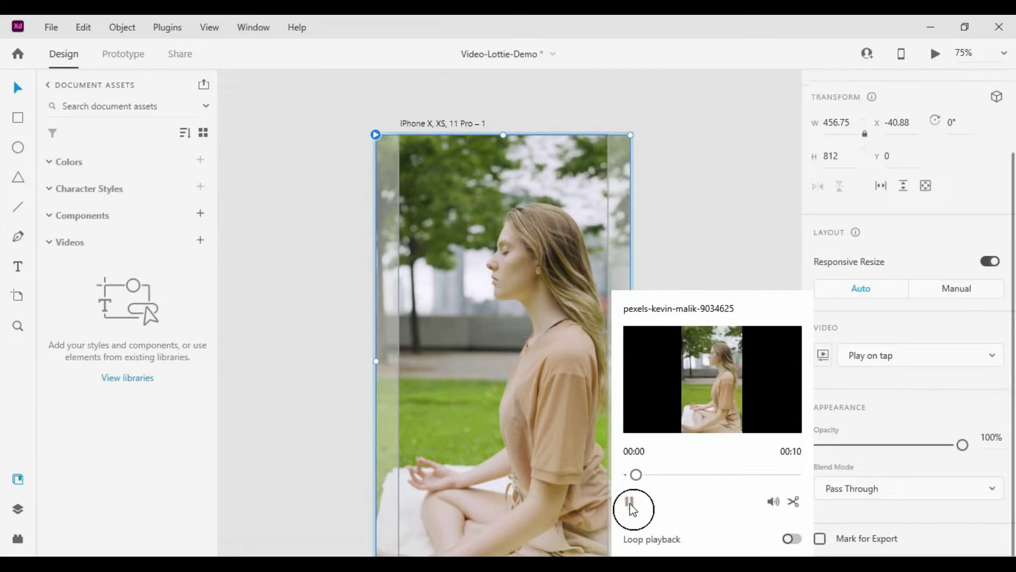
{"action": "mouse_move", "coordinate": [652, 477]}
{"action": "left_mouse_down"}
{"action": "mouse_move", "coordinate": [614, 477]}
{"action": "mouse_move", "coordinate": [641, 479]}
{"action": "left_mouse_up"}
{"action": "left_click", "coordinate": [631, 504]}
{"action": "left_click", "coordinate": [634, 476]}
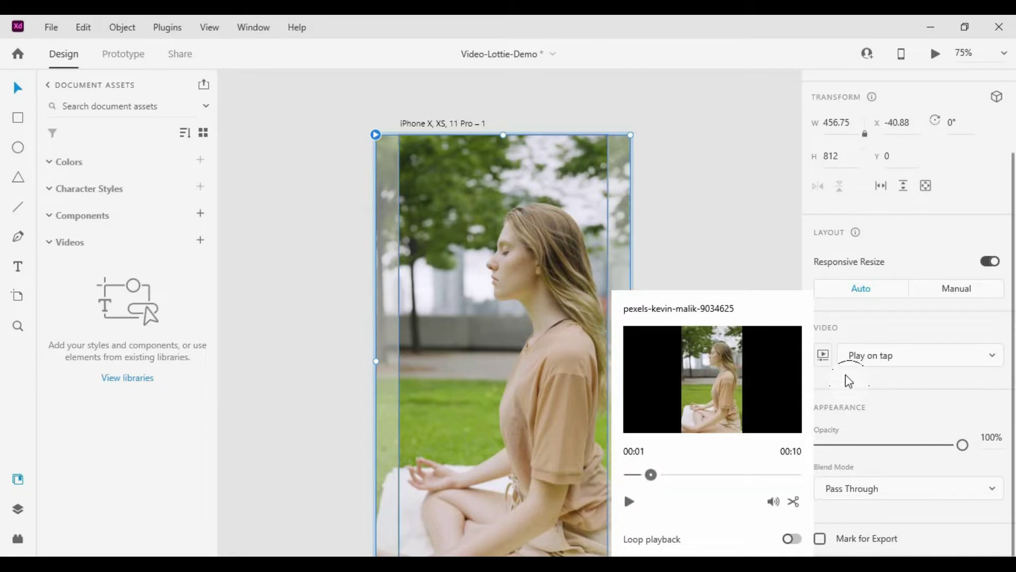
- Set the meditation video to play automatically and check it in the prototype preview, closing the preview when done
{"action": "left_click", "coordinate": [846, 369]}
{"action": "left_click", "coordinate": [887, 365]}
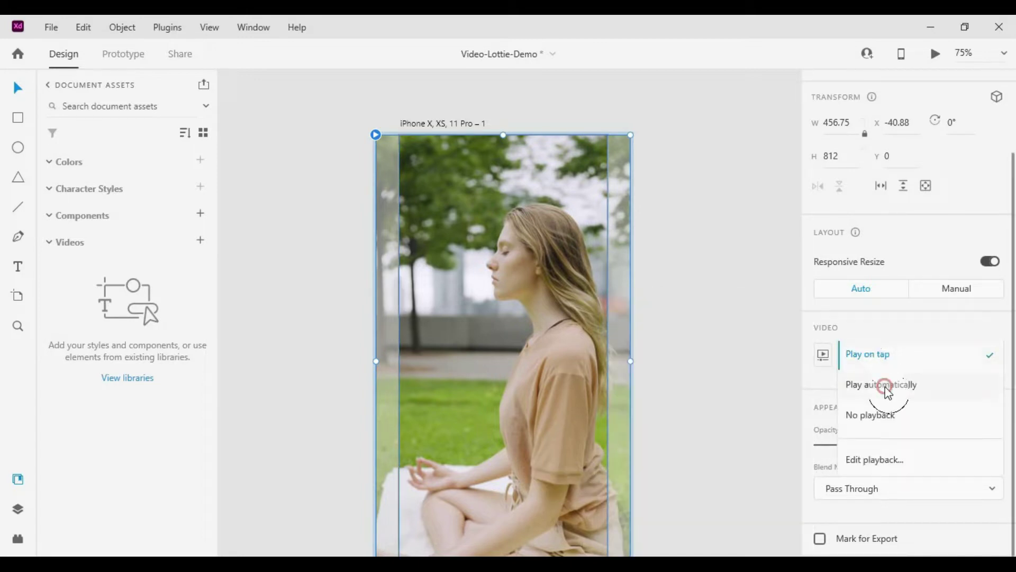
{"action": "left_click", "coordinate": [886, 385]}
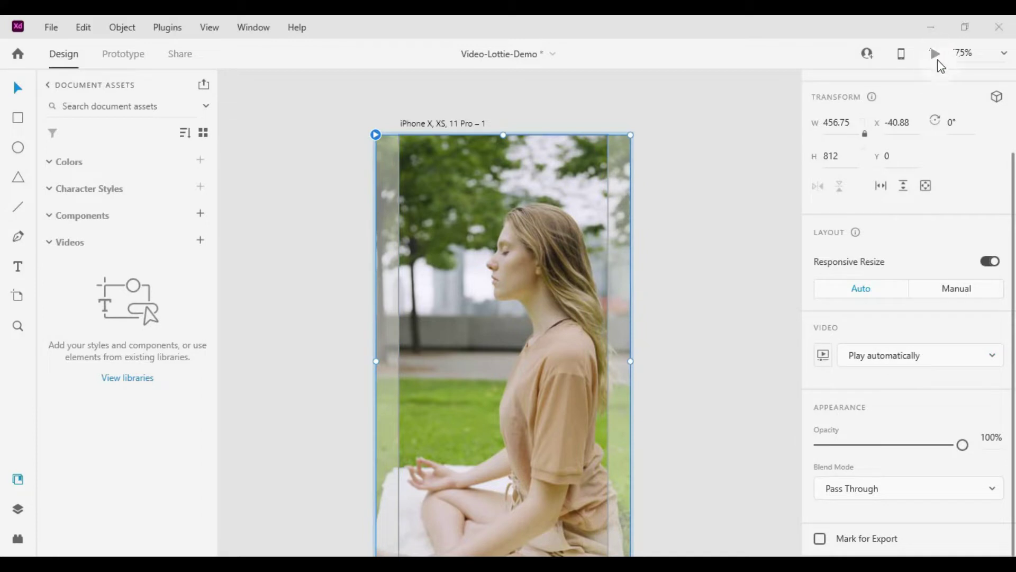
{"action": "left_click", "coordinate": [937, 57]}
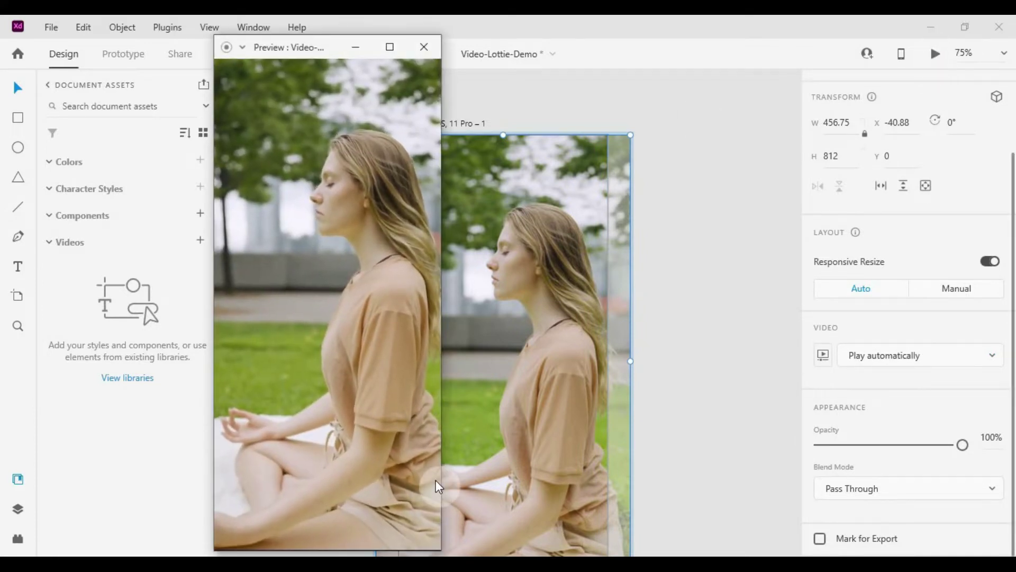
{"action": "left_click", "coordinate": [420, 42]}
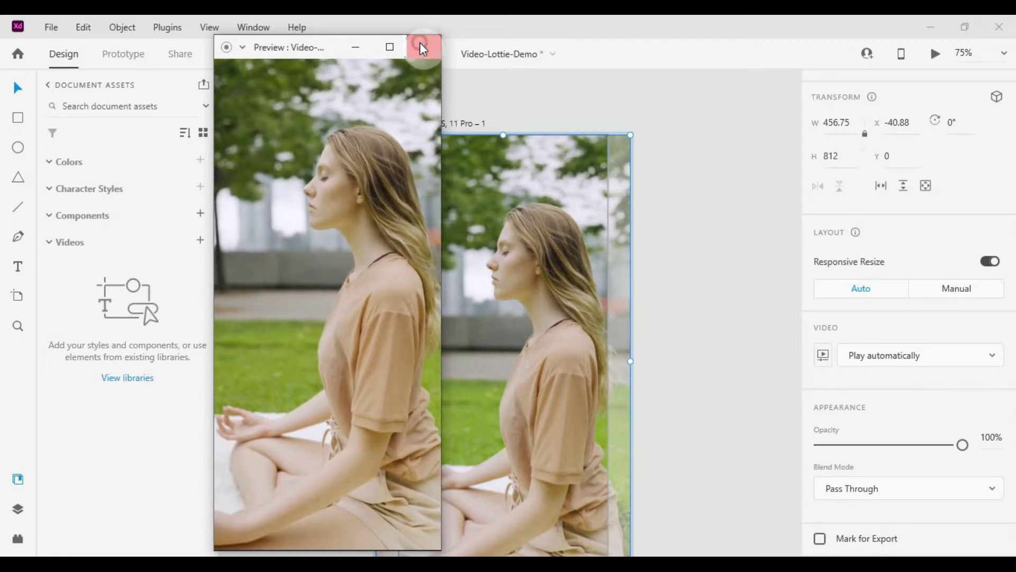
- Duplicate the iPhone artboard containing the meditation video and select the video-filled rectangle in the copy
{"action": "left_click", "coordinate": [489, 105]}
{"action": "left_click", "coordinate": [465, 125]}
{"action": "scroll", "coordinate": [334, 137], "scroll_direction": "down", "scroll_amount": 3}
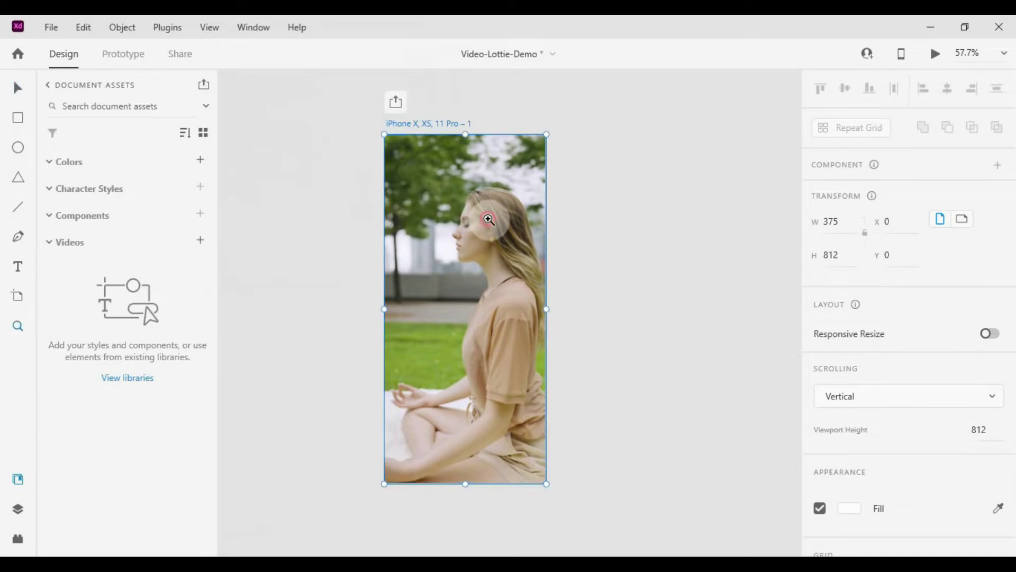
{"action": "scroll", "coordinate": [450, 229], "scroll_direction": "up", "scroll_amount": 3}
{"action": "left_click_drag", "start_coordinate": [448, 229], "coordinate": [427, 213]}
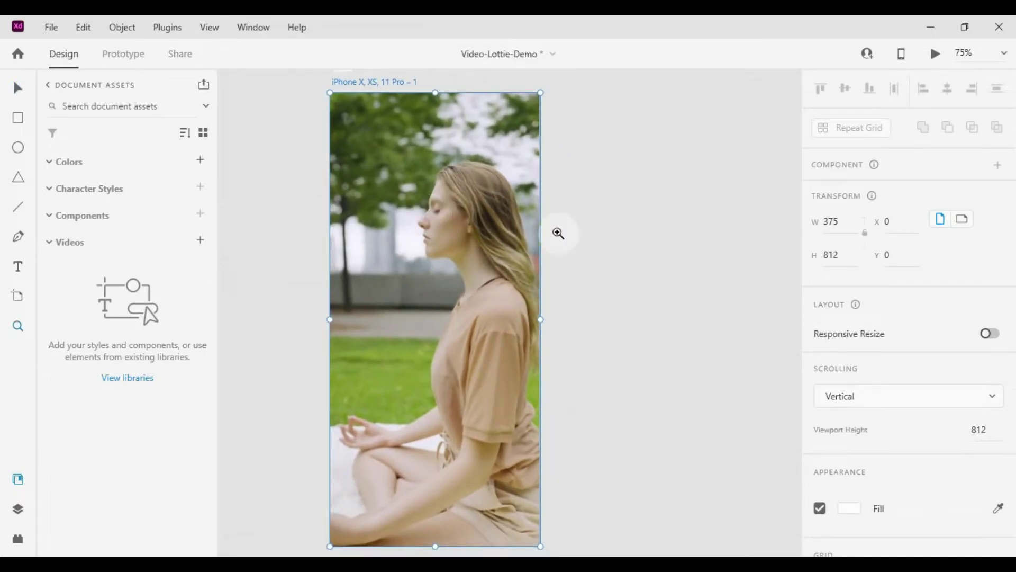
{"action": "key", "text": "ctrl+d"}
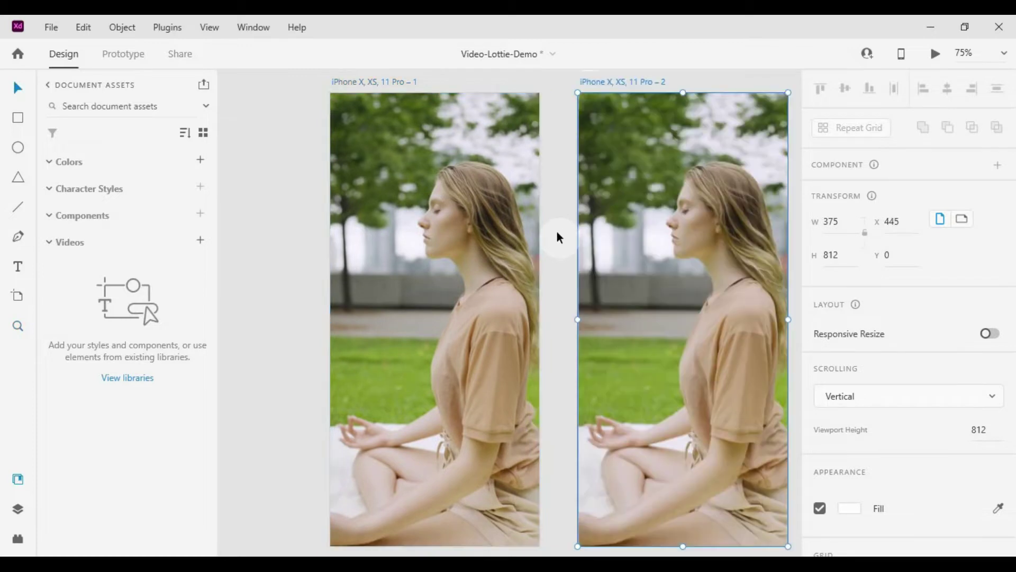
{"action": "left_click_drag", "start_coordinate": [578, 270], "coordinate": [408, 279]}
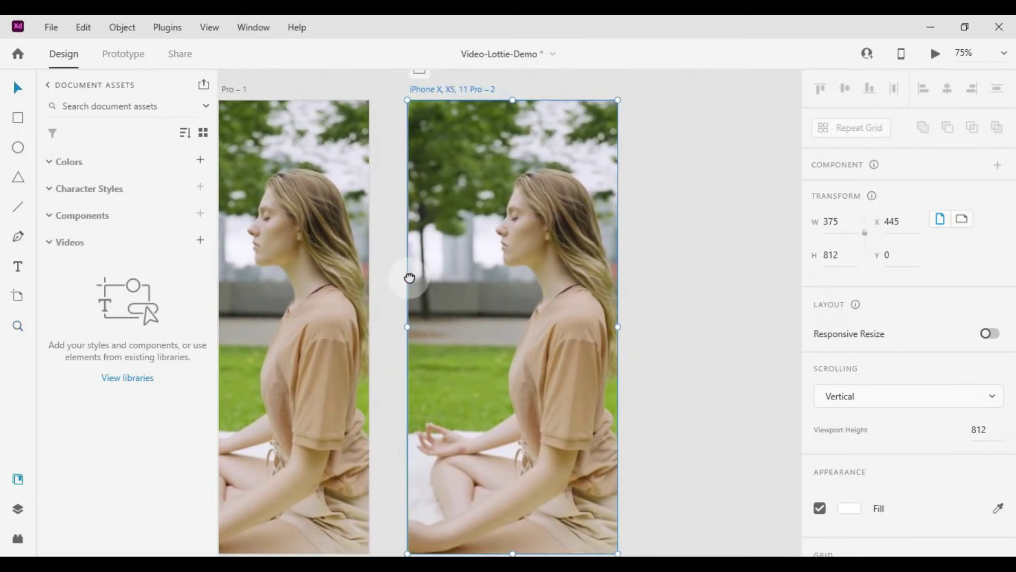
{"action": "left_click", "coordinate": [672, 232]}
{"action": "left_click", "coordinate": [554, 254]}
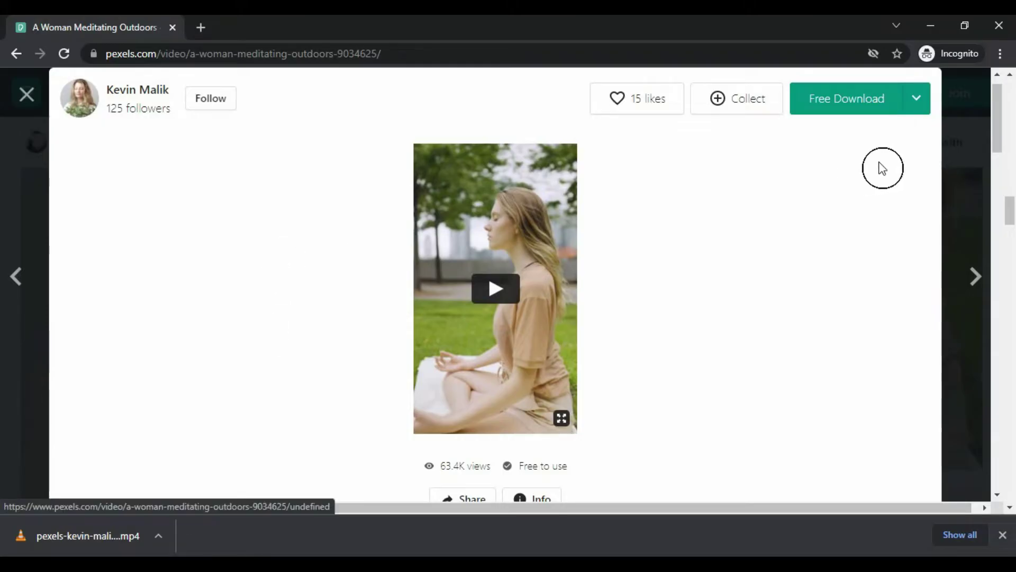
- Switch to Pexels in the browser, return to the yoga results and open the video of the woman lunging on a mat
{"action": "left_click", "coordinate": [969, 149]}
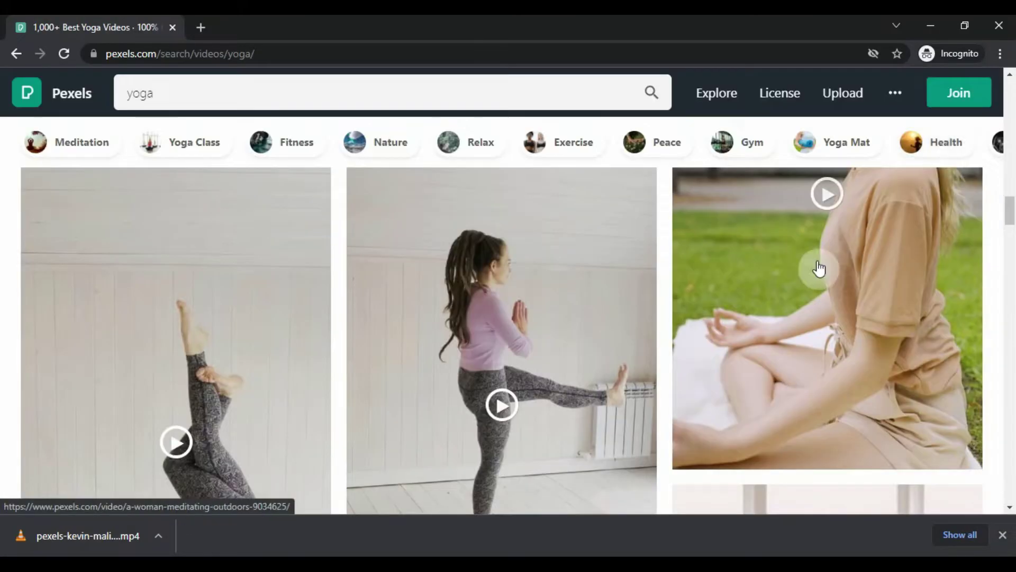
{"action": "scroll", "coordinate": [464, 402], "scroll_direction": "down", "scroll_amount": 15}
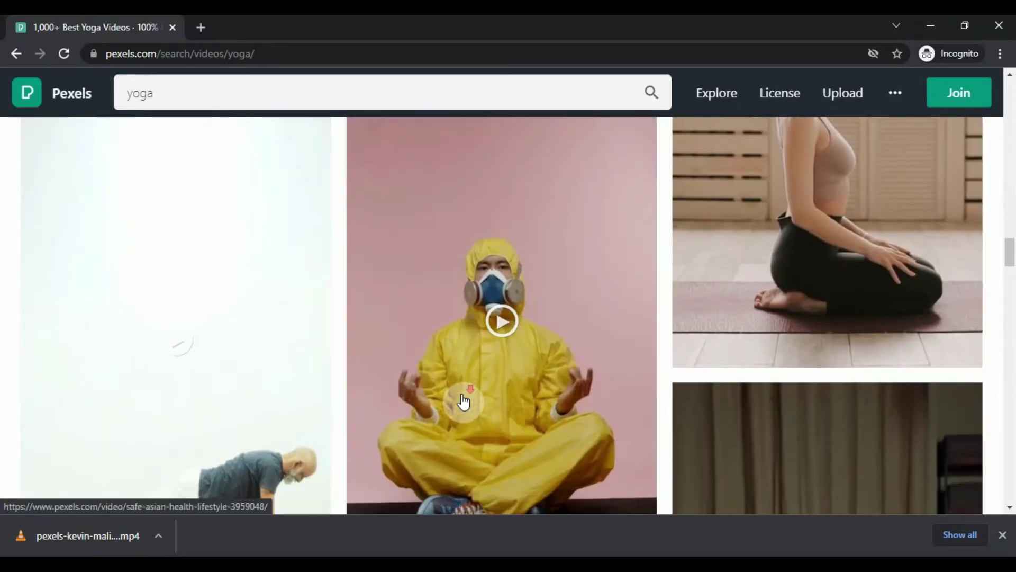
{"action": "scroll", "coordinate": [463, 402], "scroll_direction": "down", "scroll_amount": 8}
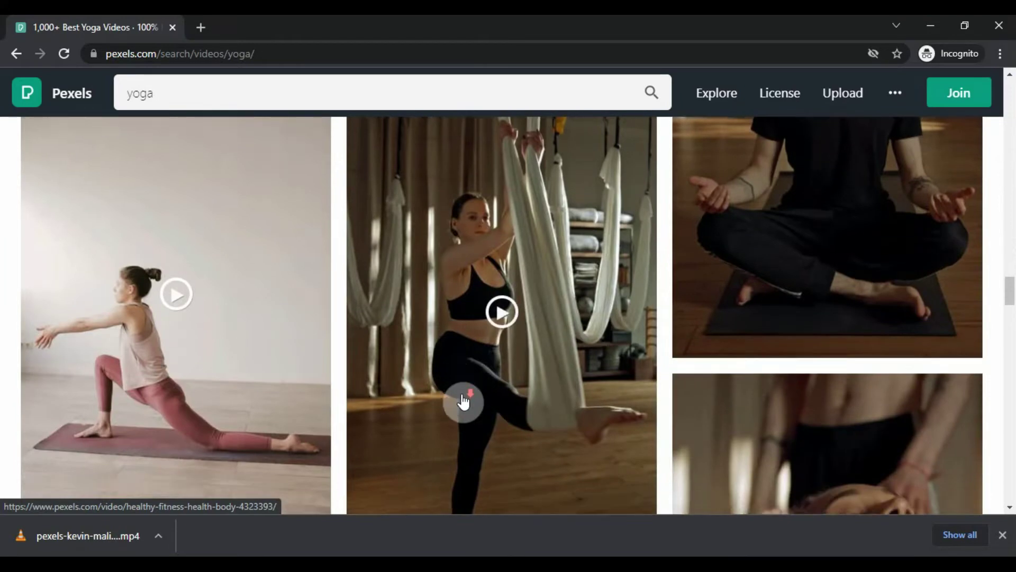
{"action": "scroll", "coordinate": [463, 403], "scroll_direction": "up", "scroll_amount": 2}
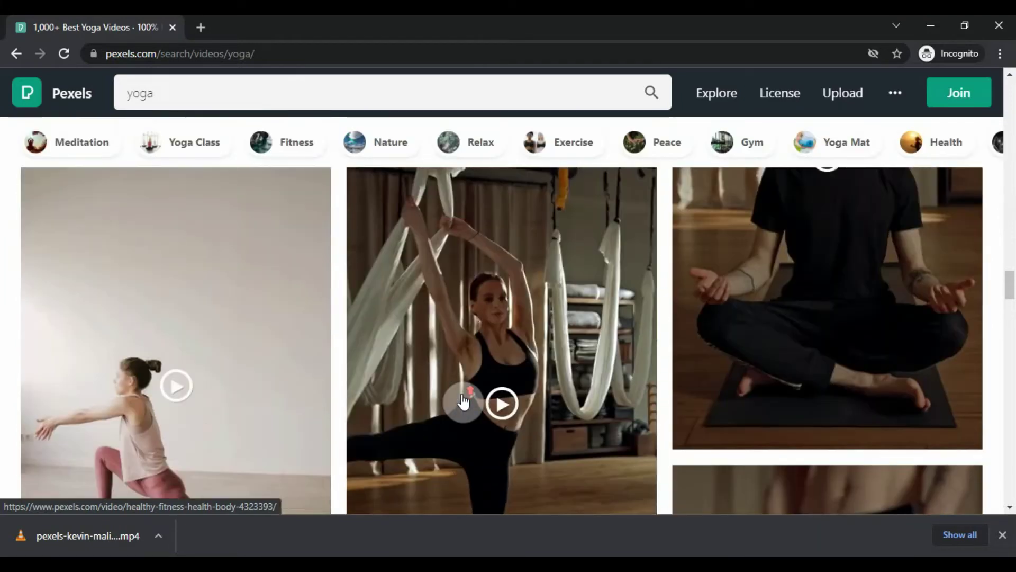
{"action": "scroll", "coordinate": [247, 387], "scroll_direction": "down", "scroll_amount": 4}
{"action": "left_click", "coordinate": [243, 320]}
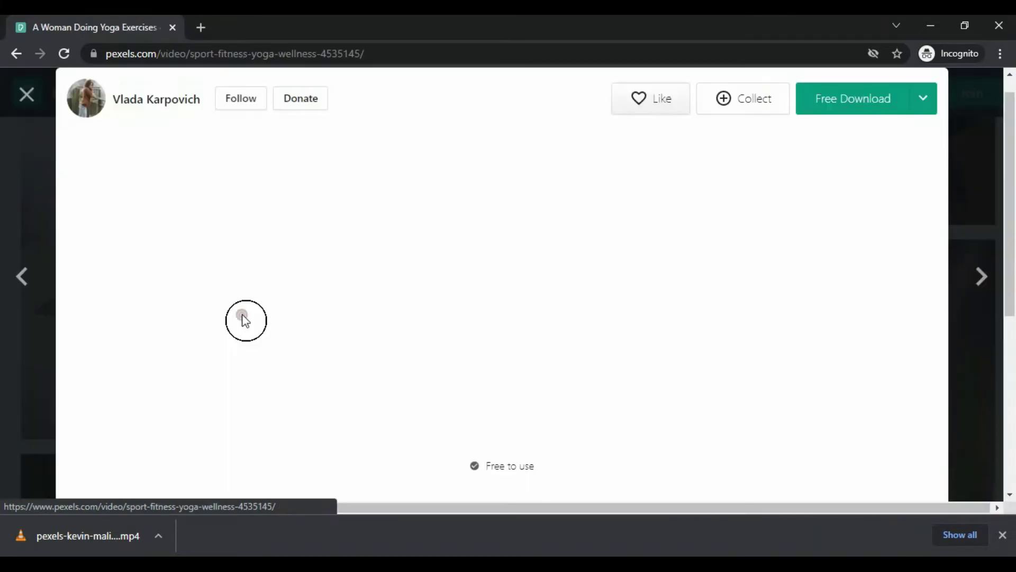
- Download the yoga exercise video in Full HD (720 x 1280)
{"action": "left_click", "coordinate": [924, 98]}
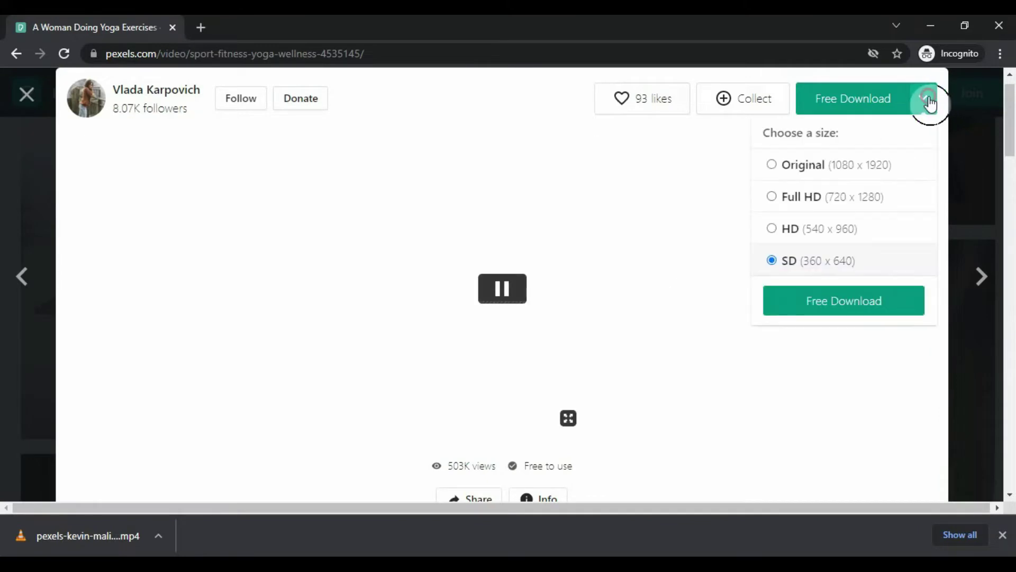
{"action": "left_click", "coordinate": [848, 229]}
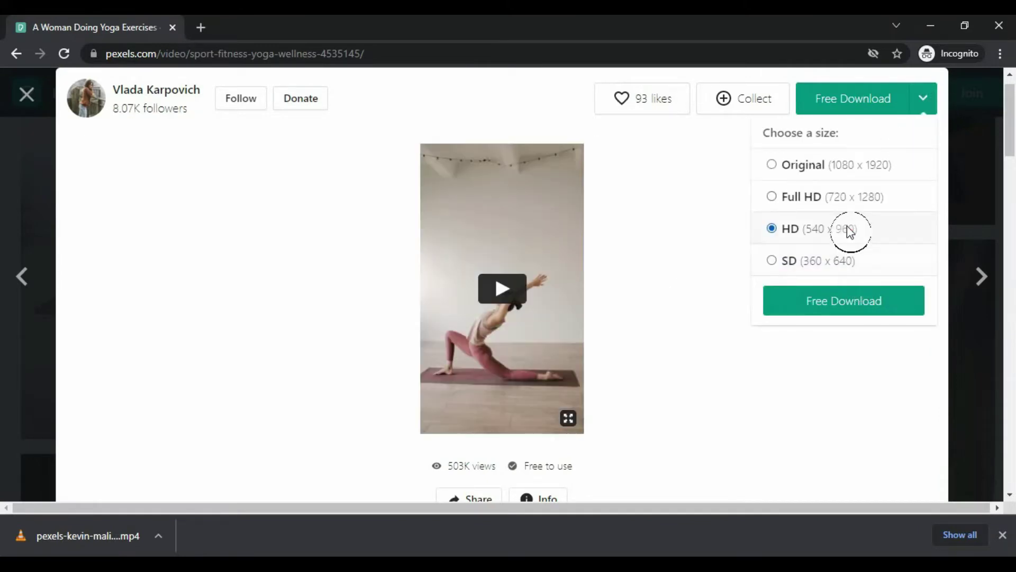
{"action": "left_click", "coordinate": [852, 199]}
{"action": "left_click", "coordinate": [851, 302]}
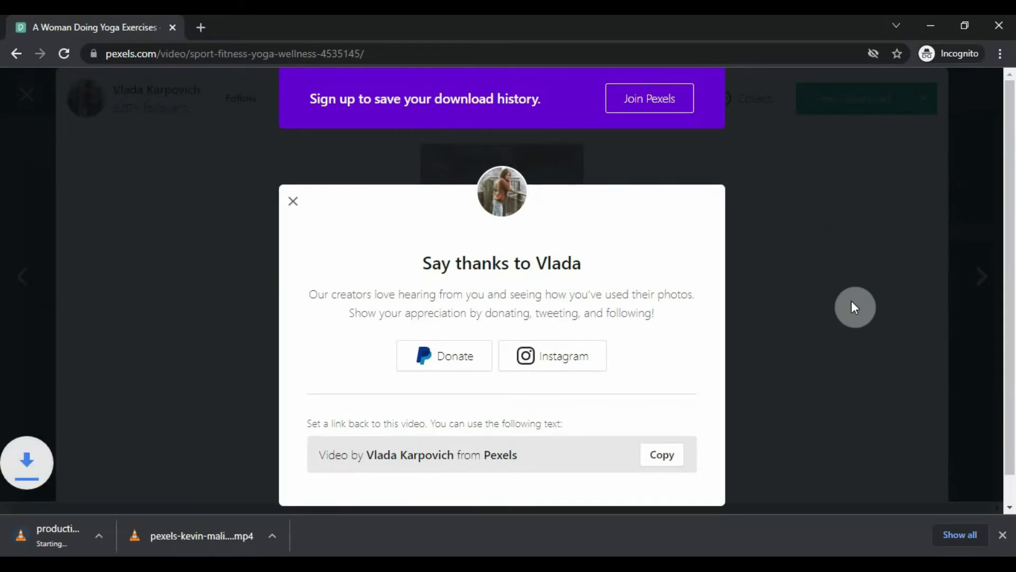
{"action": "left_click", "coordinate": [852, 302]}
- Bring the downloaded yoga exercise video into Adobe XD and replace the meditation video in the second artboard's rectangle
{"action": "left_click_drag", "start_coordinate": [104, 523], "coordinate": [111, 539]}
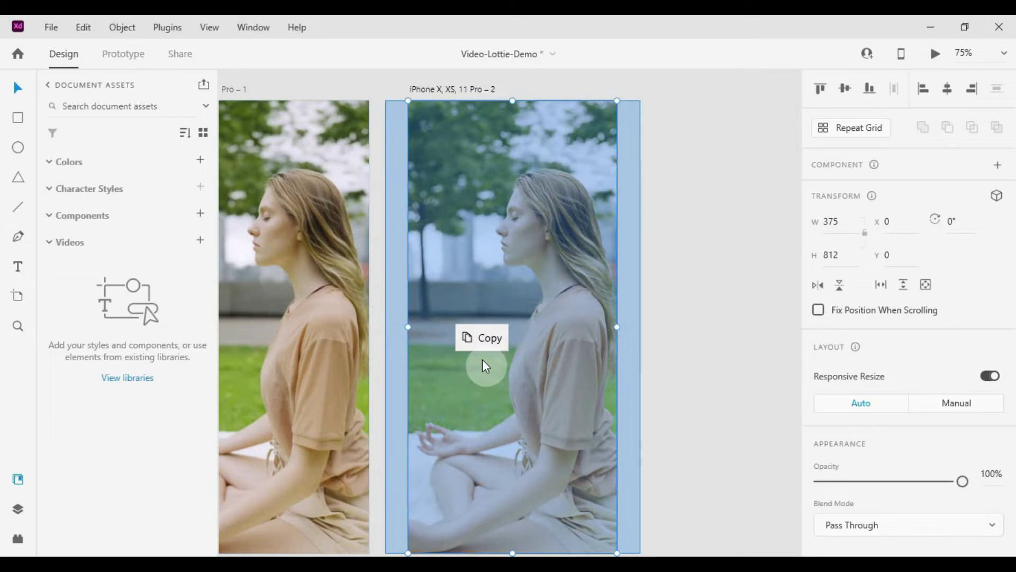
{"action": "left_click_drag", "start_coordinate": [482, 360], "coordinate": [481, 360]}
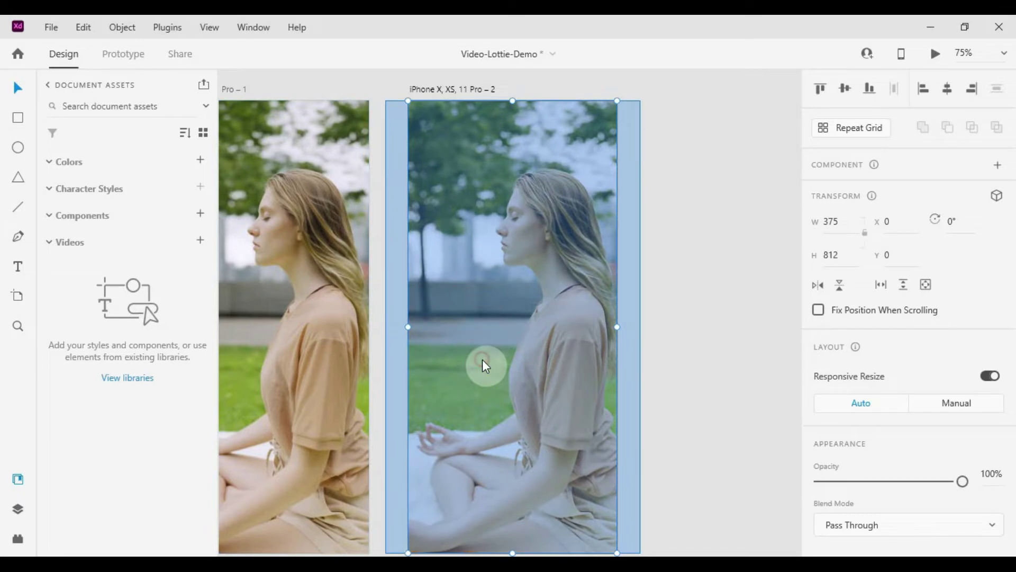
{"action": "left_click", "coordinate": [665, 311]}
{"action": "scroll", "coordinate": [529, 282], "scroll_direction": "down", "scroll_amount": 3}
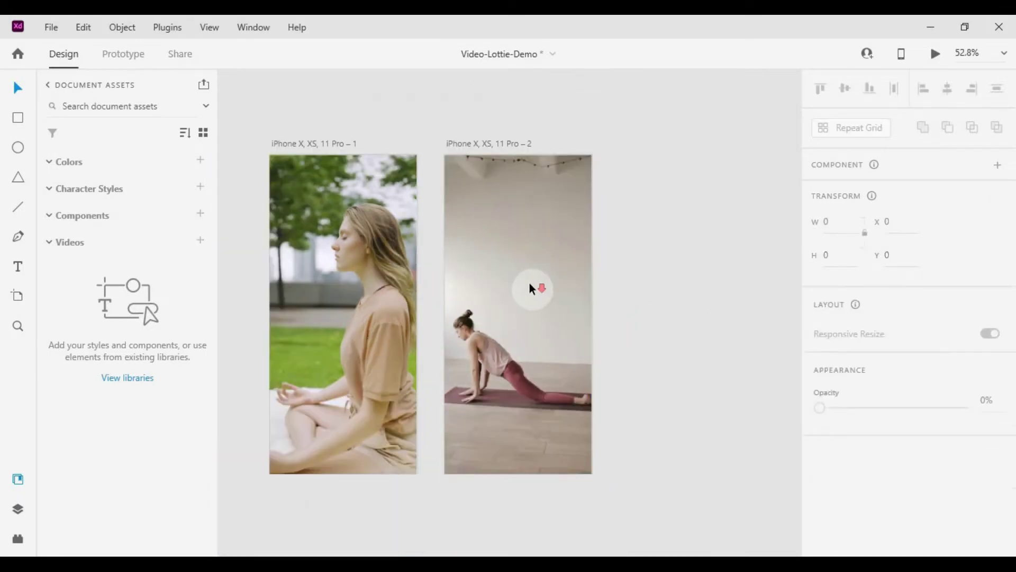
{"action": "scroll", "coordinate": [474, 270], "scroll_direction": "up", "scroll_amount": 3}
- Preview the second artboard to check the exercise video's playback, then close the preview
{"action": "left_click", "coordinate": [375, 291]}
{"action": "left_click", "coordinate": [540, 254]}
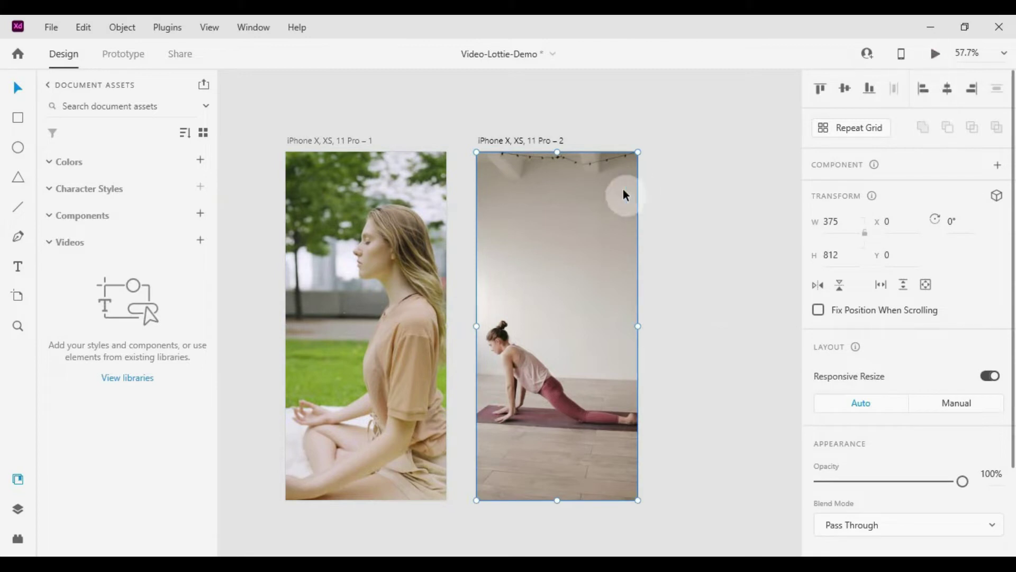
{"action": "key", "text": "ctrl+Return"}
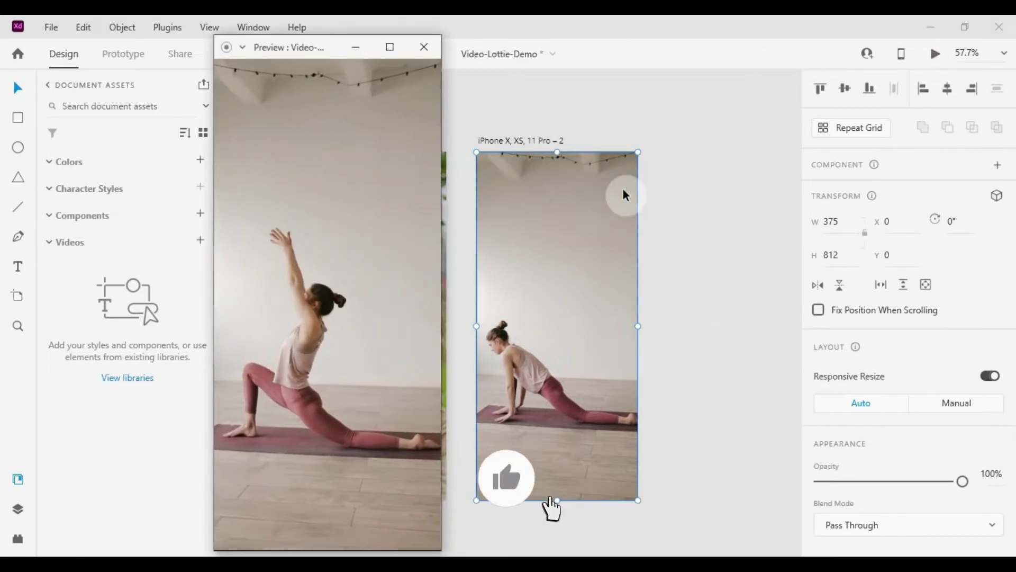
{"action": "left_click", "coordinate": [430, 48]}
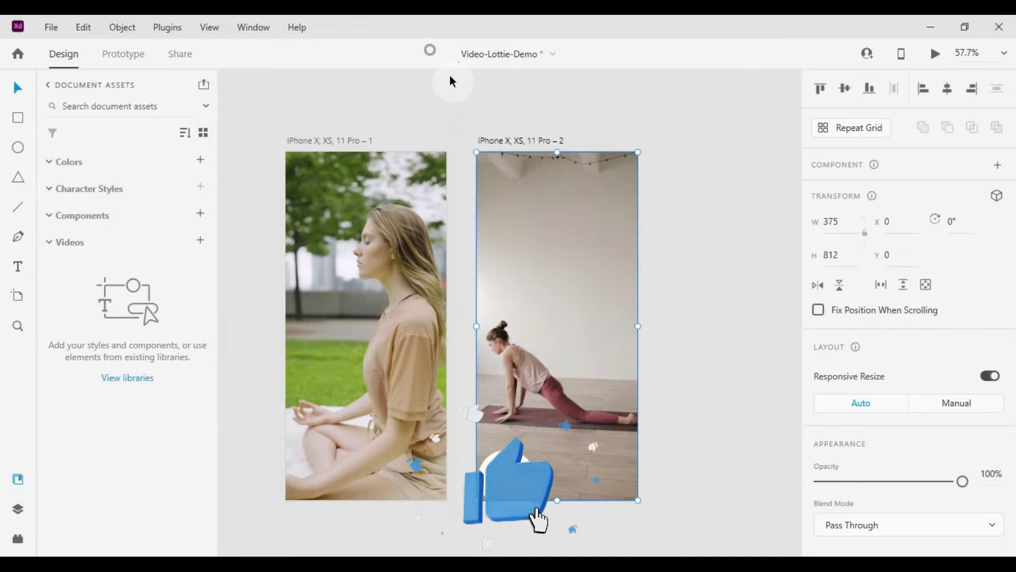
{"action": "left_click", "coordinate": [699, 162]}
{"action": "left_click", "coordinate": [380, 244]}
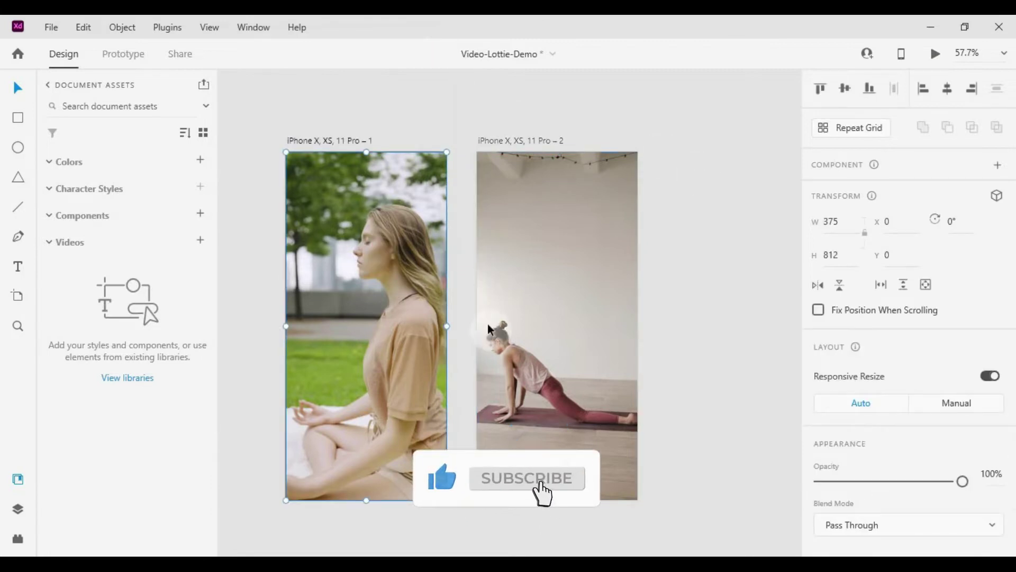
- Select the exercise video inside its rectangle mask on the second artboard and turn on loop playback in its settings
{"action": "left_click", "coordinate": [552, 265]}
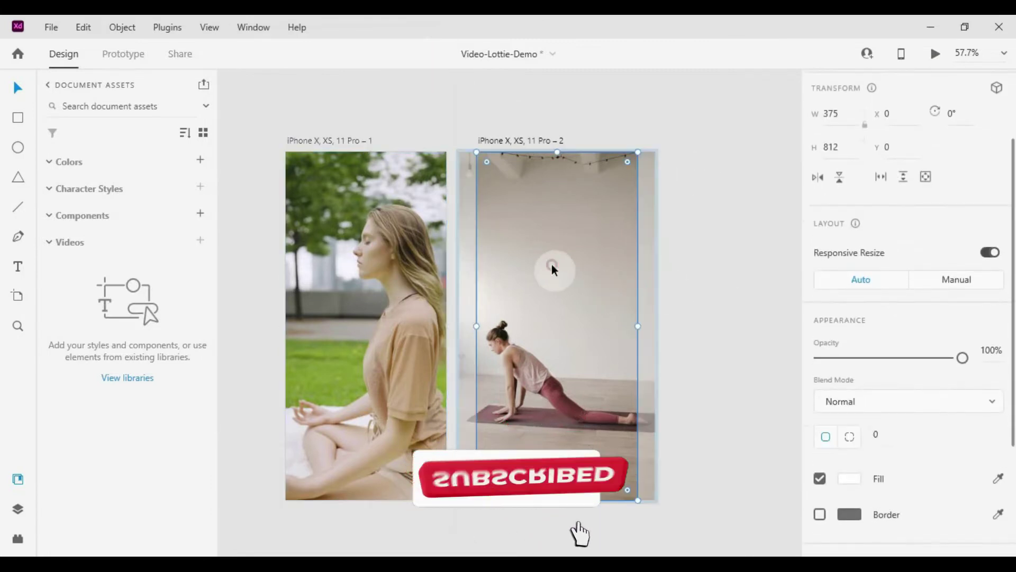
{"action": "left_click", "coordinate": [513, 217]}
{"action": "scroll", "coordinate": [876, 297], "scroll_direction": "down", "scroll_amount": 2}
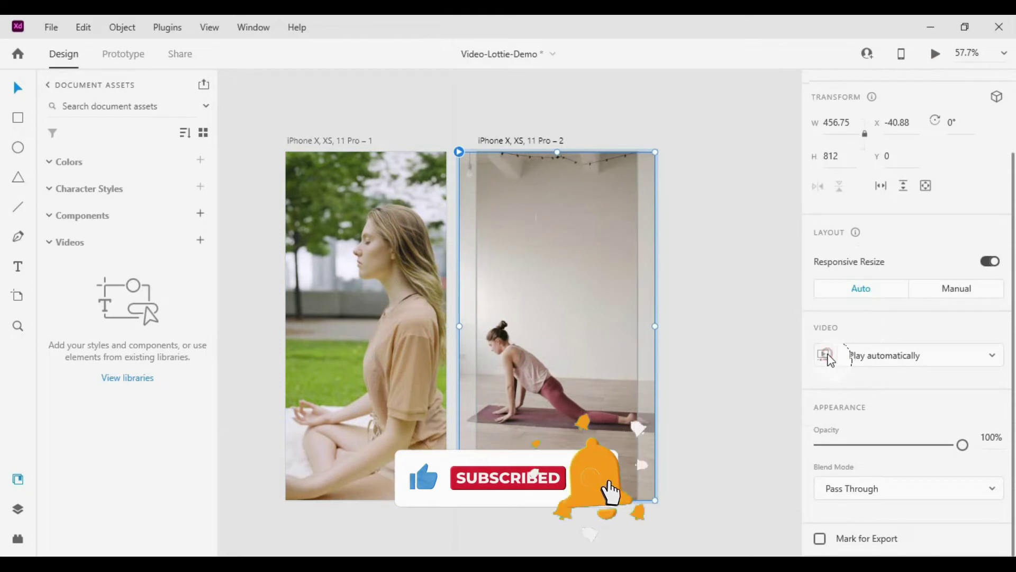
{"action": "left_click", "coordinate": [826, 356]}
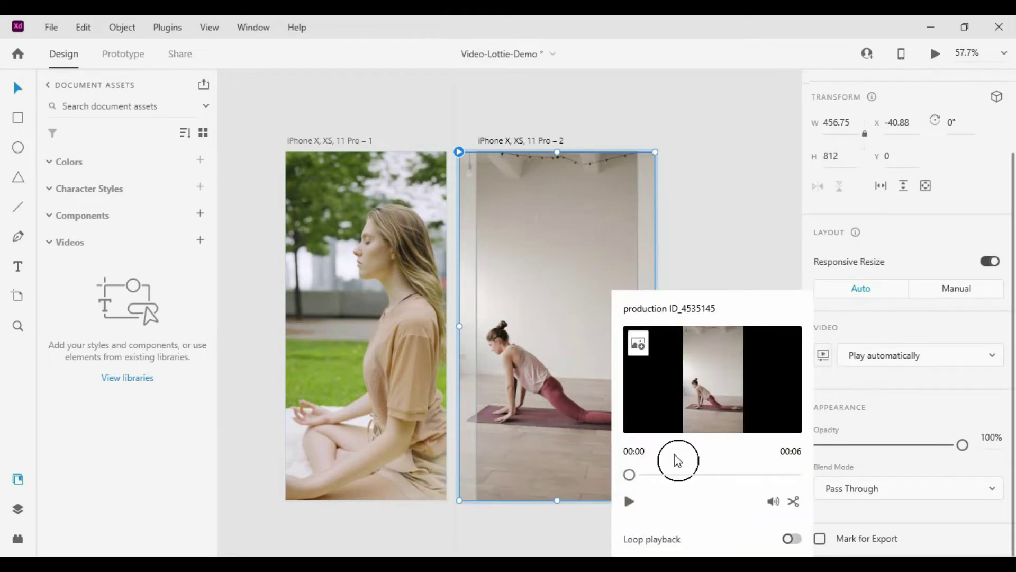
{"action": "left_click", "coordinate": [795, 539]}
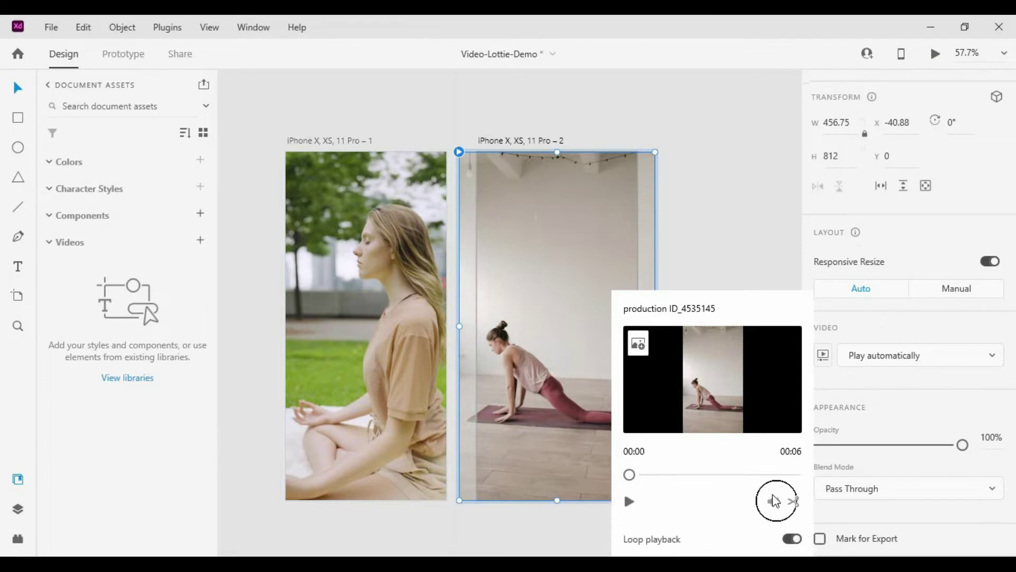
- Trim the exercise video to run from 00:01 to 00:05 and apply the trim
{"action": "left_click", "coordinate": [794, 503]}
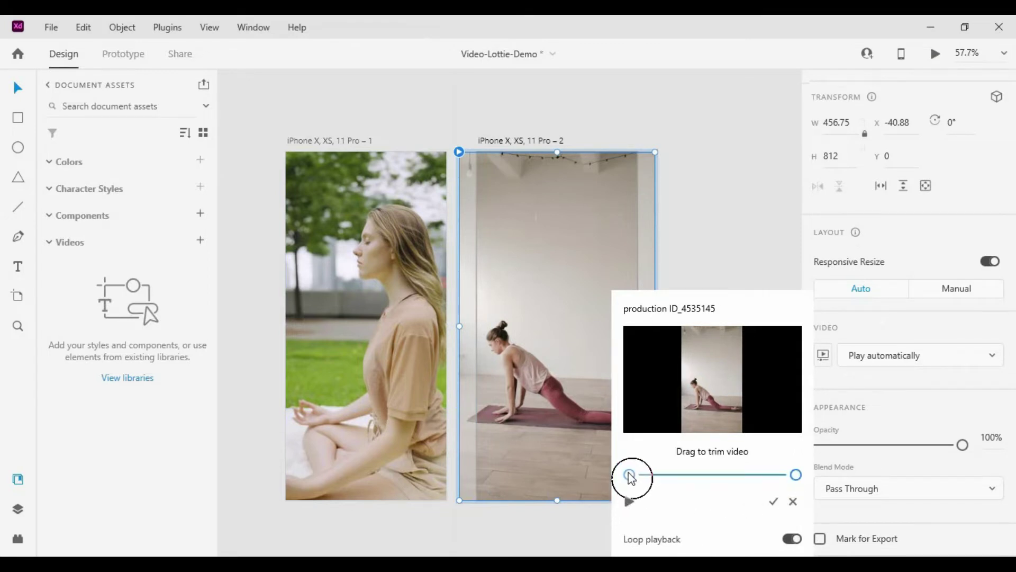
{"action": "left_click_drag", "start_coordinate": [630, 474], "coordinate": [647, 476]}
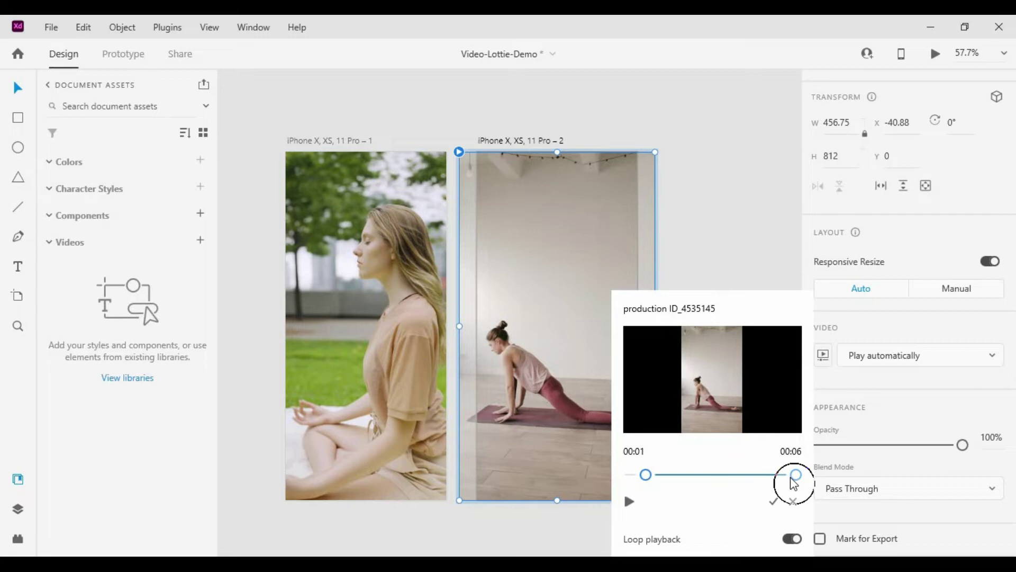
{"action": "left_click_drag", "start_coordinate": [796, 475], "coordinate": [769, 475]}
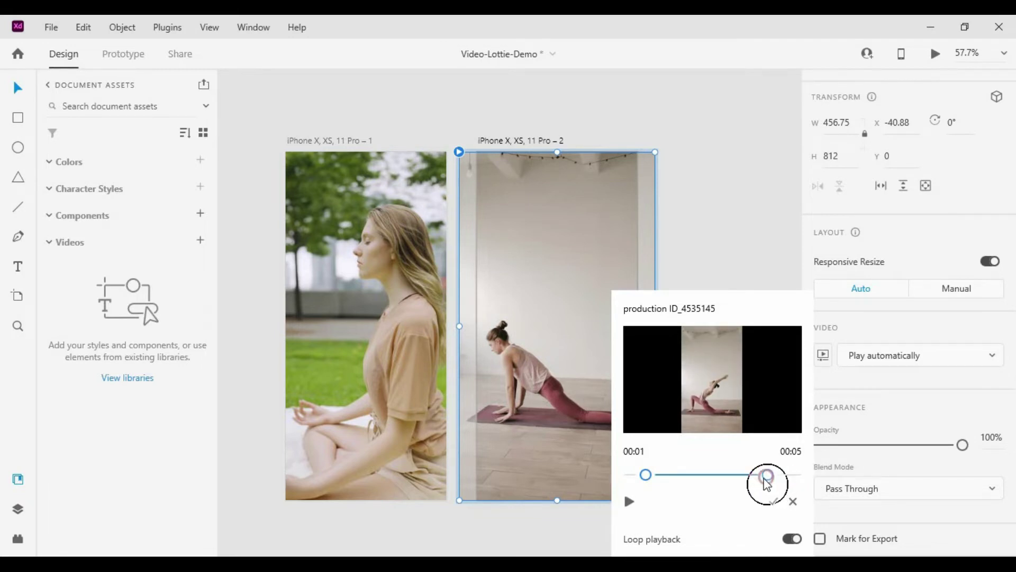
{"action": "left_click", "coordinate": [772, 502]}
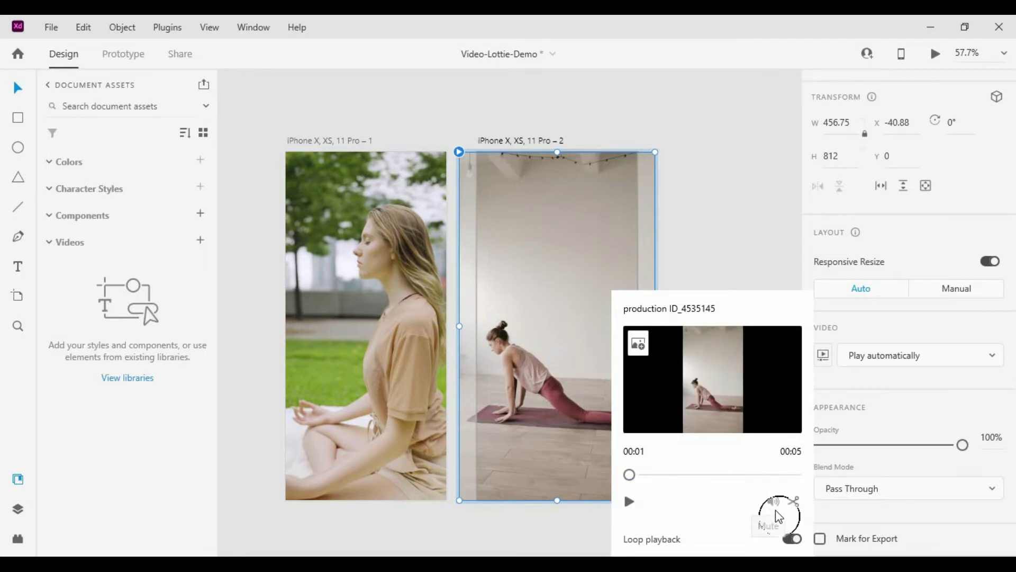
{"action": "left_click", "coordinate": [740, 362]}
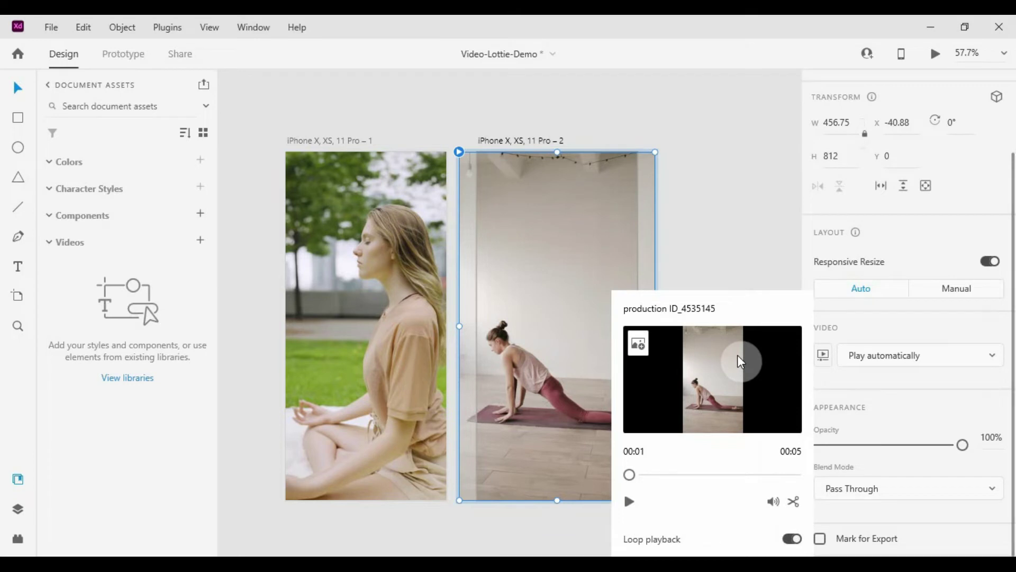
- Play the trimmed exercise video in its playback settings, then preview the second artboard and close the preview
{"action": "left_click", "coordinate": [630, 501]}
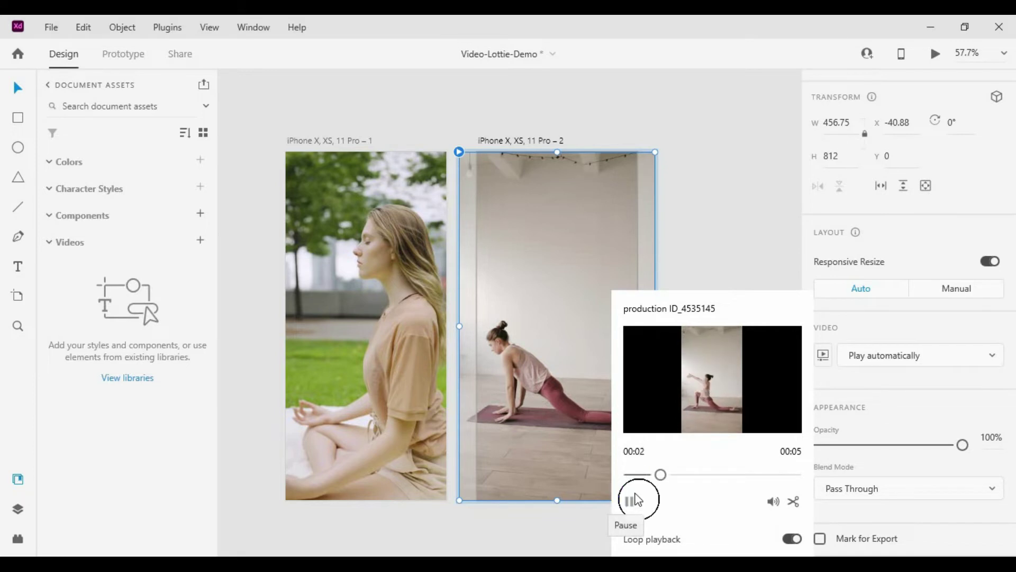
{"action": "left_click", "coordinate": [918, 422]}
{"action": "left_click", "coordinate": [901, 358]}
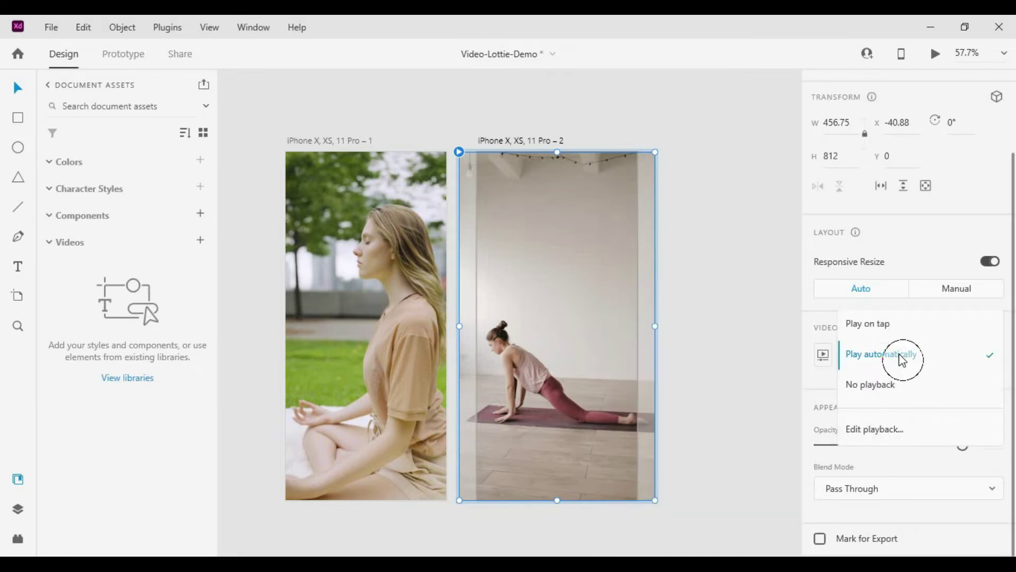
{"action": "left_click", "coordinate": [901, 358]}
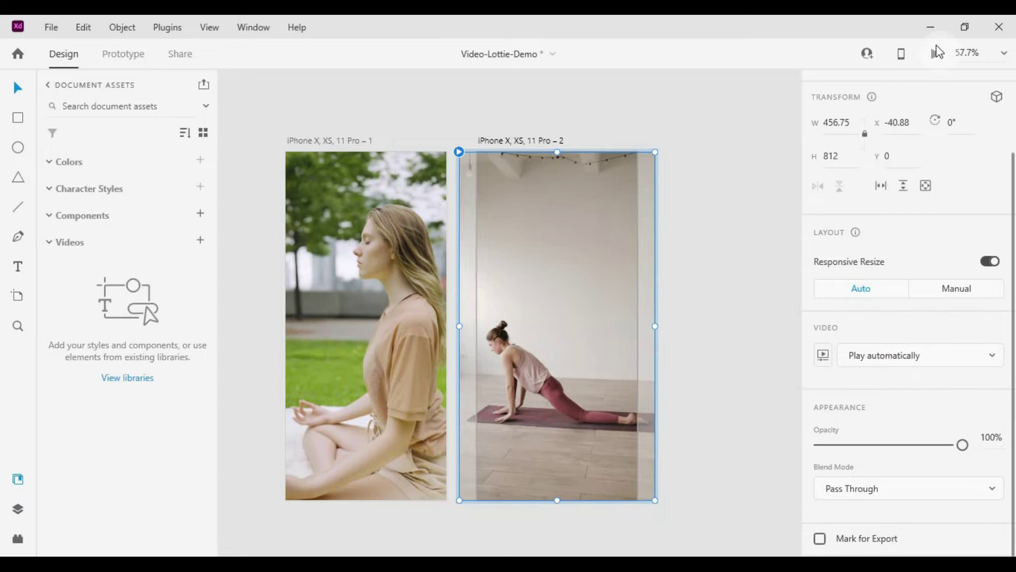
{"action": "left_click", "coordinate": [936, 53]}
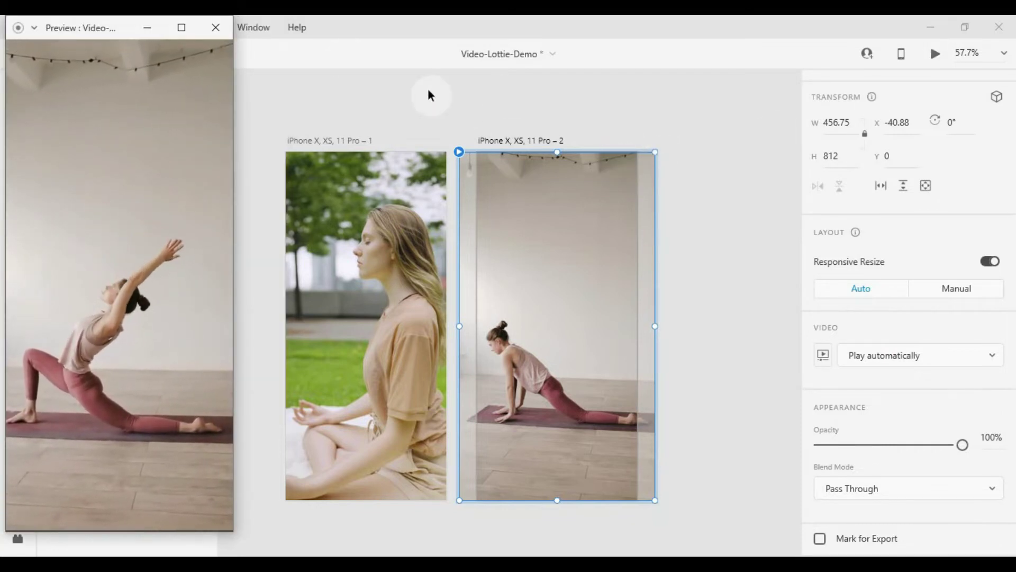
{"action": "left_click", "coordinate": [215, 27]}
- Switch to prototype mode and check which interaction triggers are available for the first artboard
{"action": "left_click", "coordinate": [350, 194]}
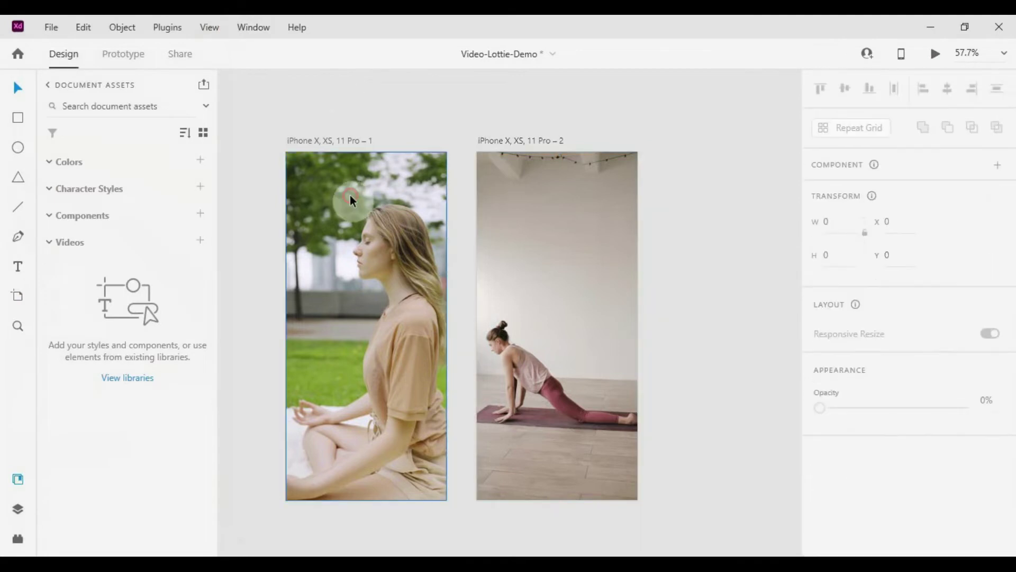
{"action": "left_click", "coordinate": [289, 173]}
{"action": "left_click", "coordinate": [123, 54]}
{"action": "left_click", "coordinate": [307, 179]}
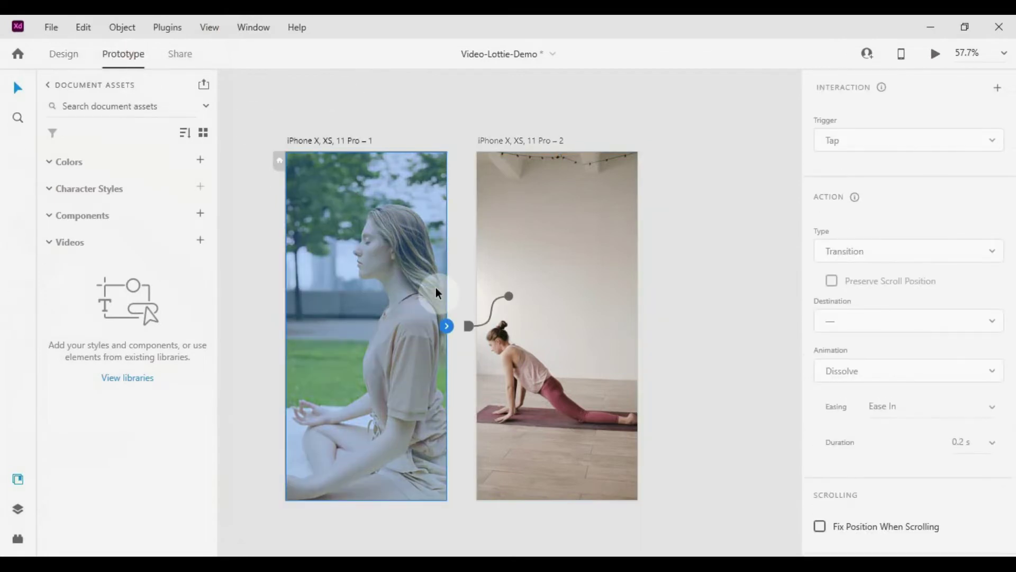
{"action": "left_click", "coordinate": [448, 326]}
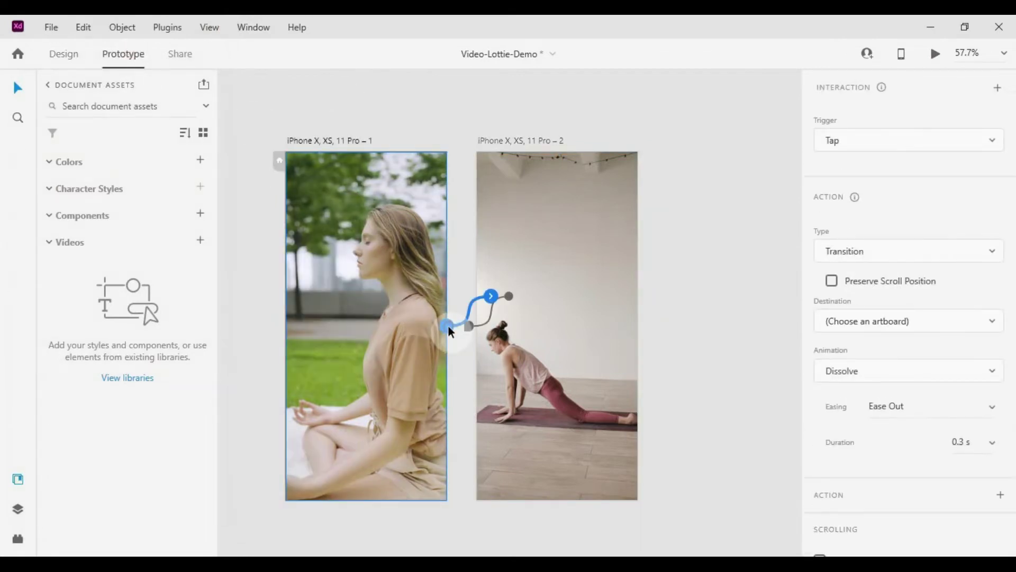
{"action": "left_click", "coordinate": [888, 134]}
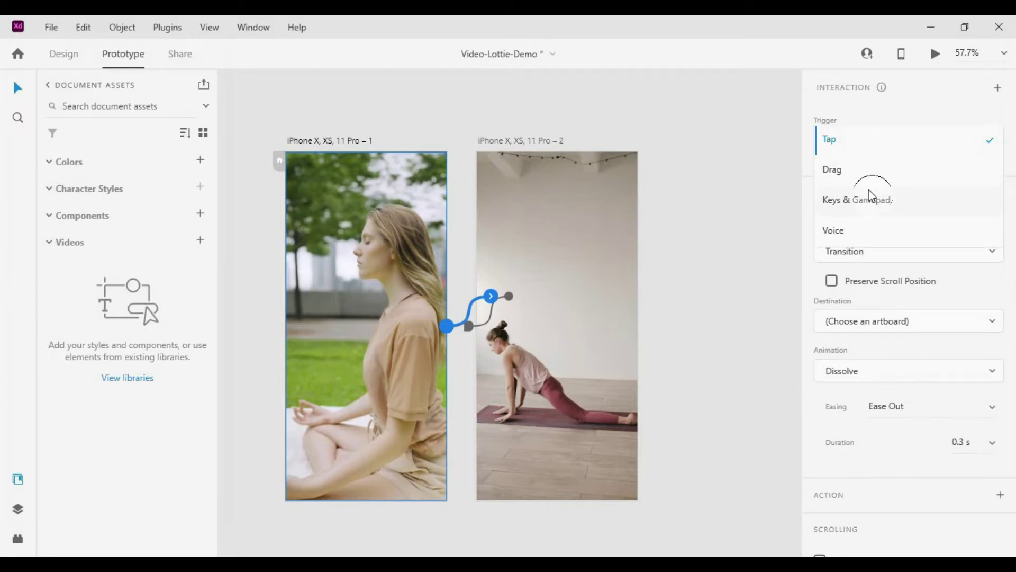
{"action": "left_click", "coordinate": [874, 117]}
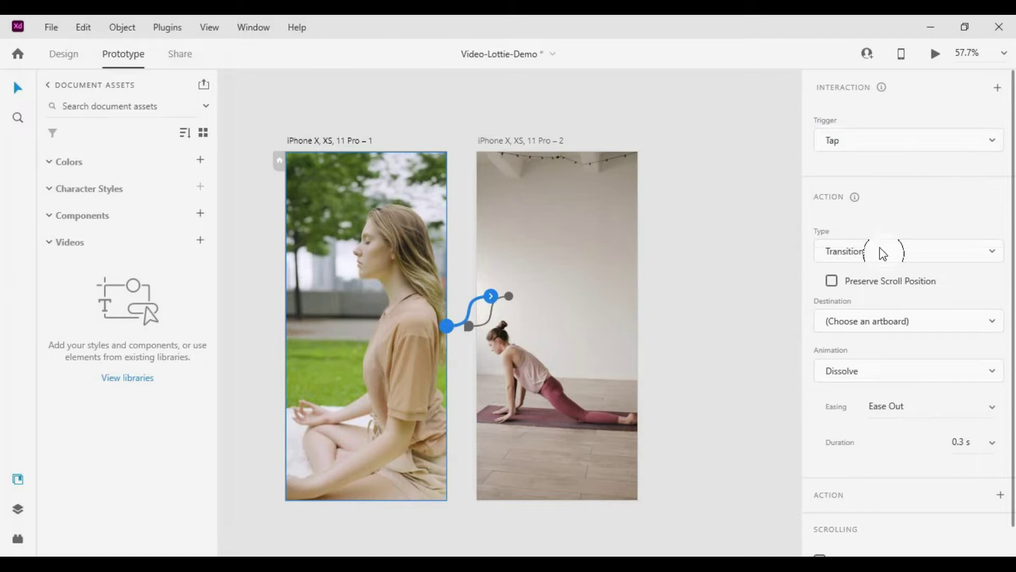
- Give the meditation video inside the first artboard an End of Playback trigger with a Transition action to iPhone X, XS, 11 Pro – 2
{"action": "left_click", "coordinate": [417, 273]}
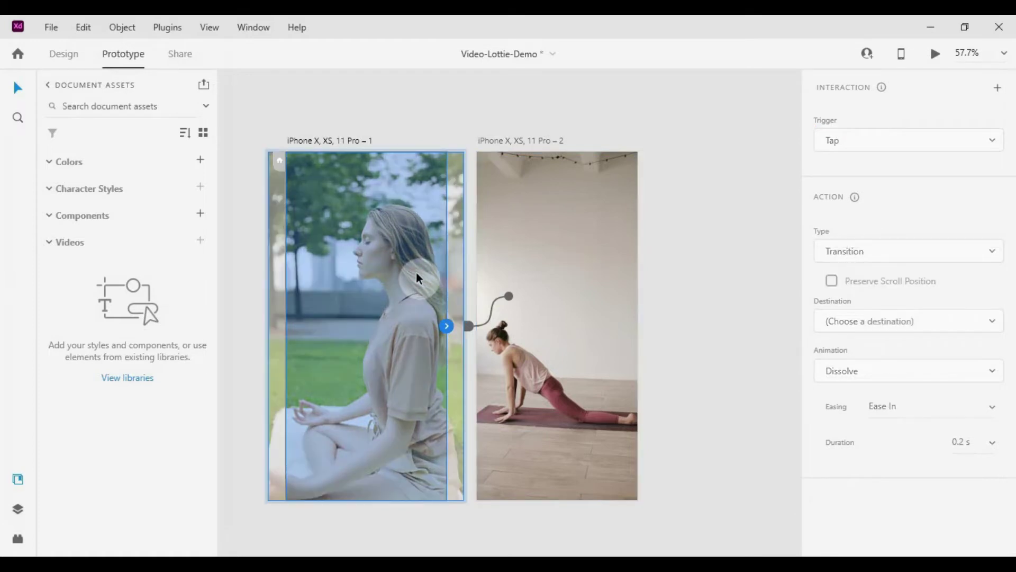
{"action": "left_click", "coordinate": [422, 269]}
{"action": "left_click", "coordinate": [881, 144]}
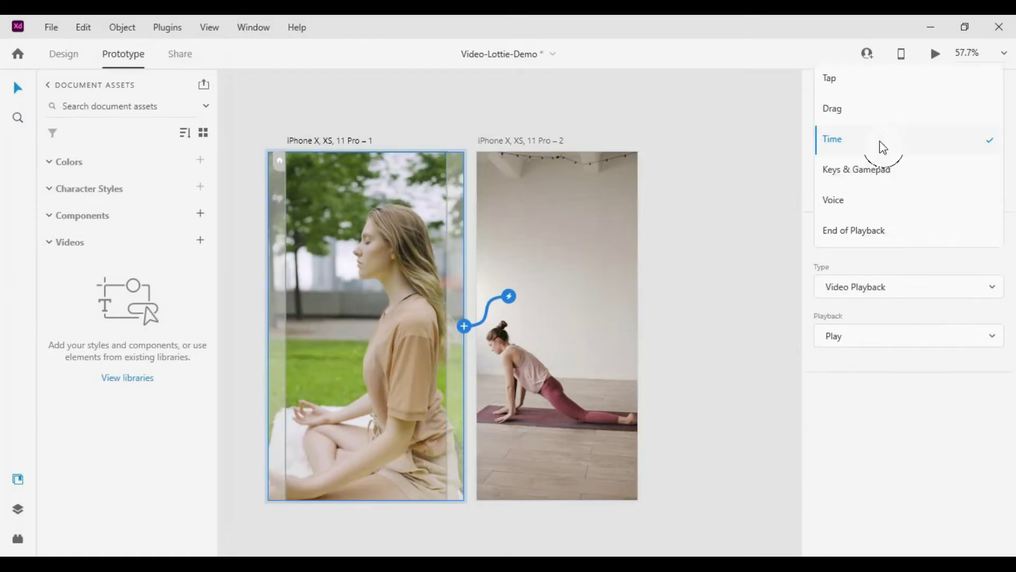
{"action": "left_click", "coordinate": [865, 233]}
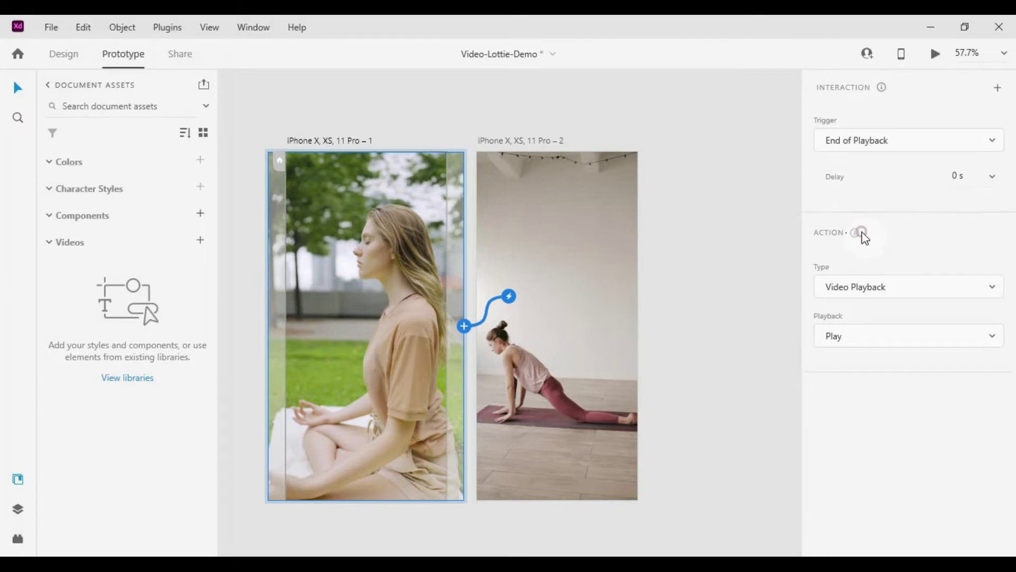
{"action": "left_click", "coordinate": [856, 254]}
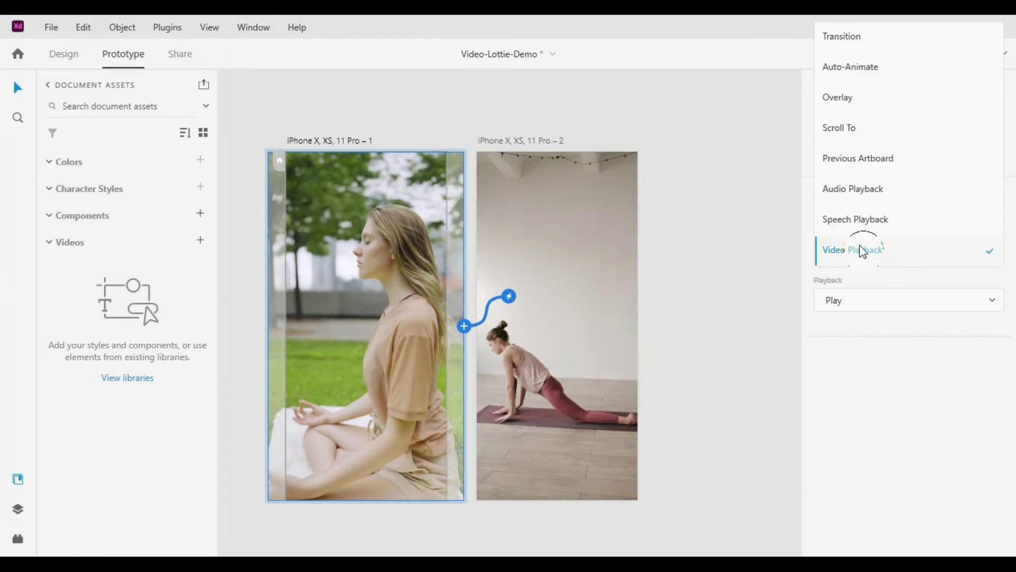
{"action": "left_click", "coordinate": [877, 37]}
{"action": "left_click", "coordinate": [883, 321]}
{"action": "left_click", "coordinate": [874, 365]}
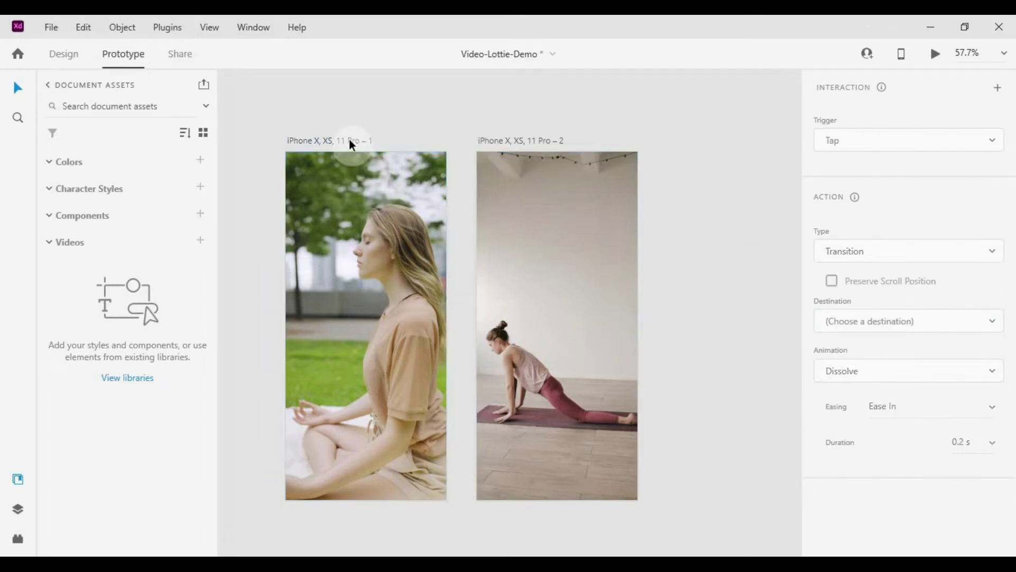
- Preview the prototype from the first artboard to check the meditation video, then close the preview
{"action": "left_click", "coordinate": [349, 138]}
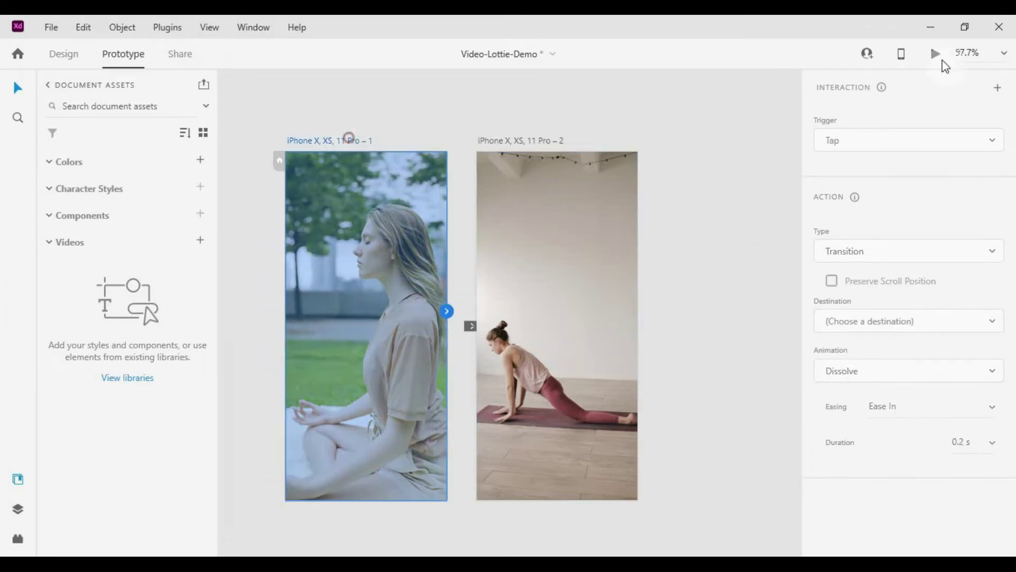
{"action": "key", "text": "ctrl+Return"}
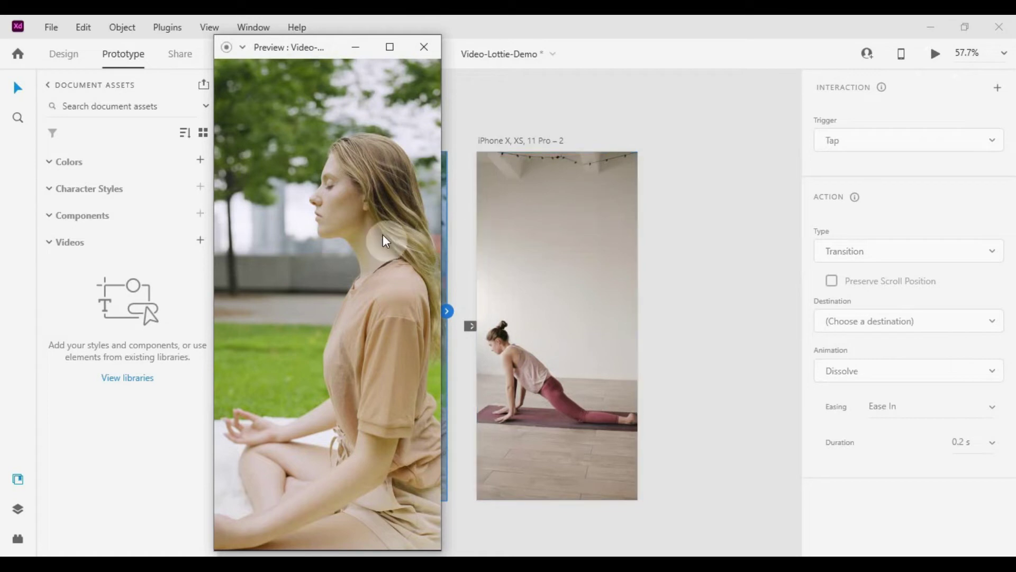
{"action": "left_click", "coordinate": [424, 47]}
- Set the first artboard's meditation video to play automatically in design mode, then preview its transition to the exercise video
{"action": "left_click", "coordinate": [393, 206]}
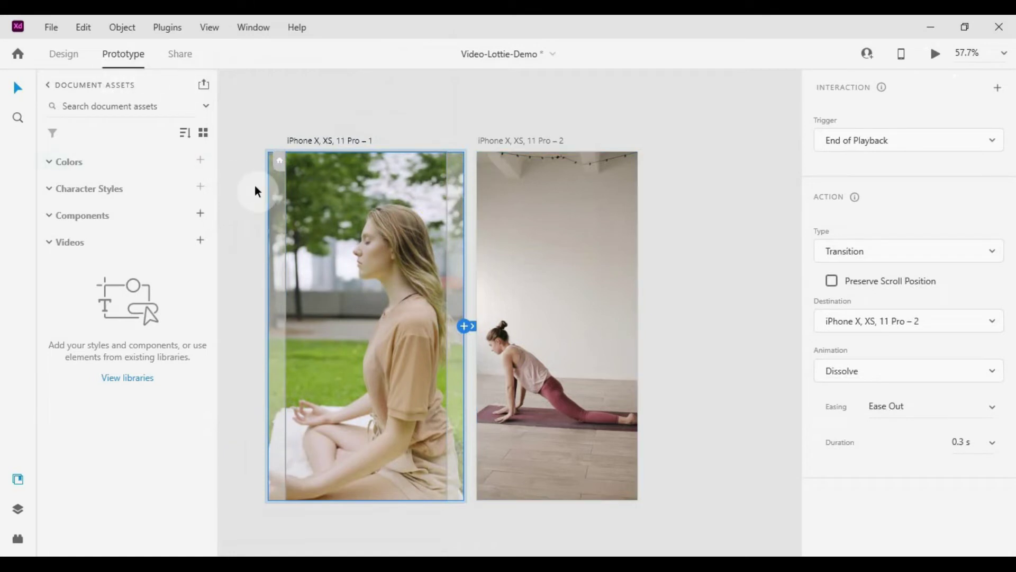
{"action": "left_click", "coordinate": [66, 55]}
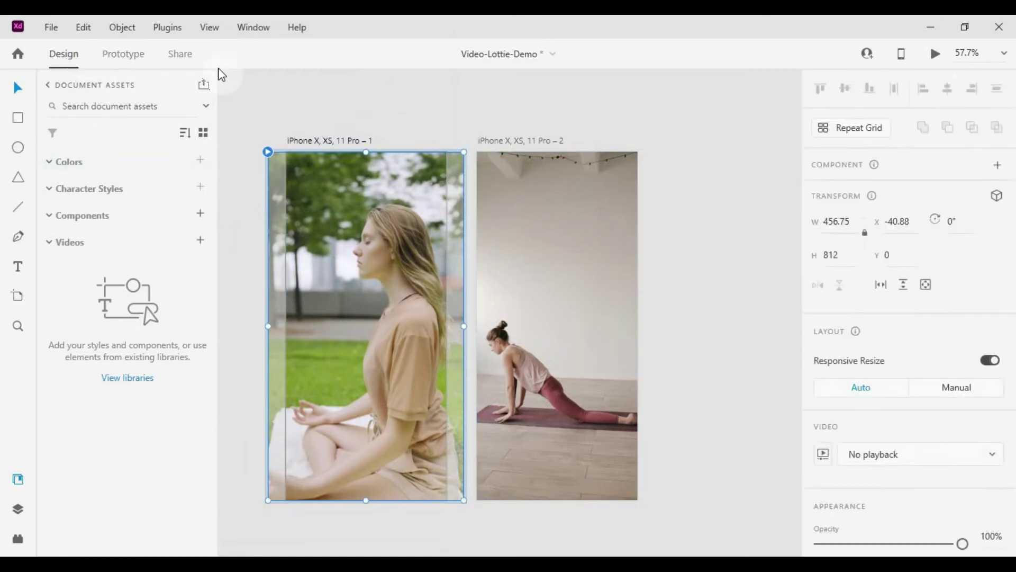
{"action": "scroll", "coordinate": [965, 309], "scroll_direction": "down", "scroll_amount": 2}
{"action": "left_click", "coordinate": [890, 356]}
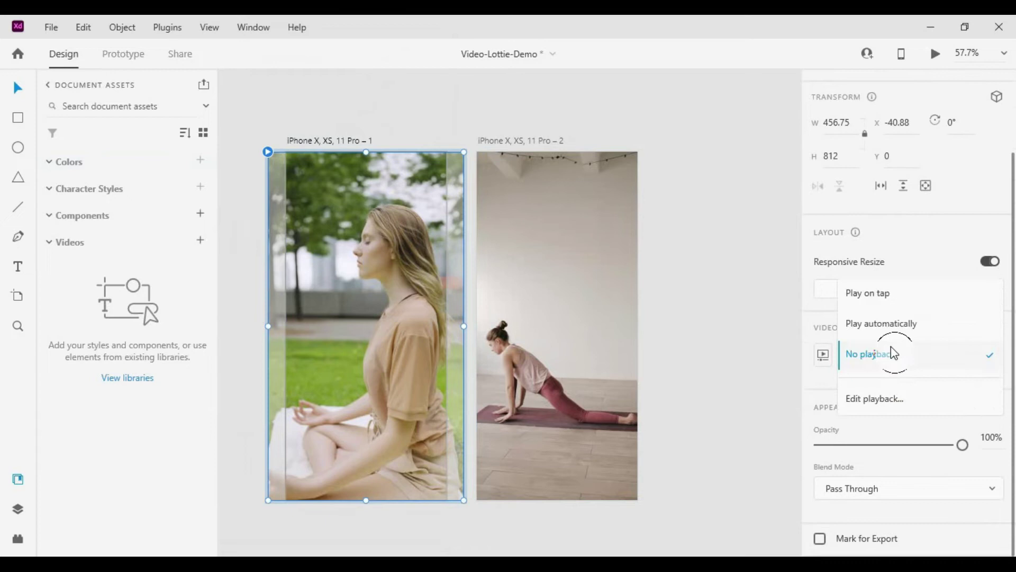
{"action": "left_click", "coordinate": [892, 323]}
{"action": "left_click", "coordinate": [936, 57]}
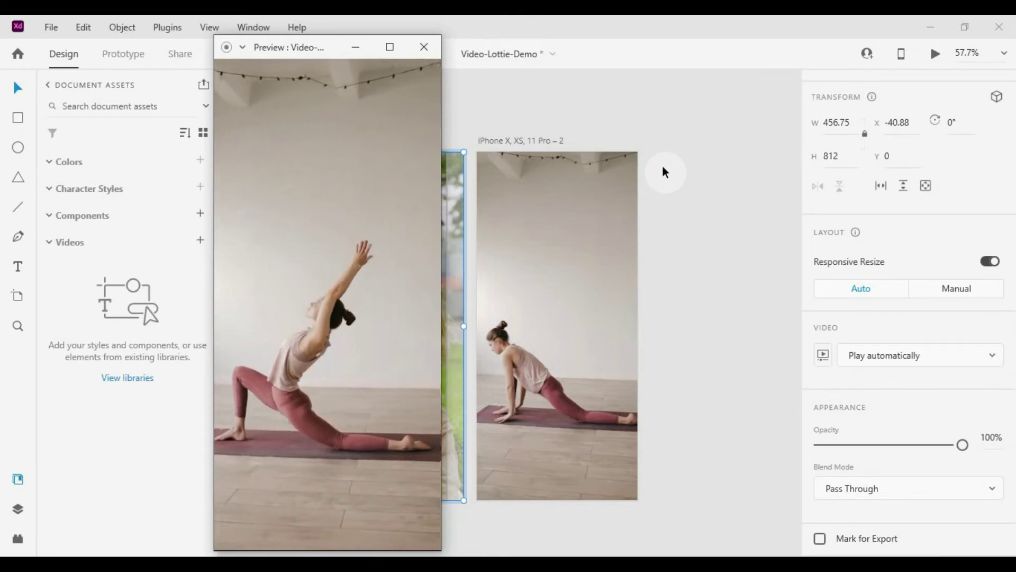
{"action": "left_click", "coordinate": [418, 44]}
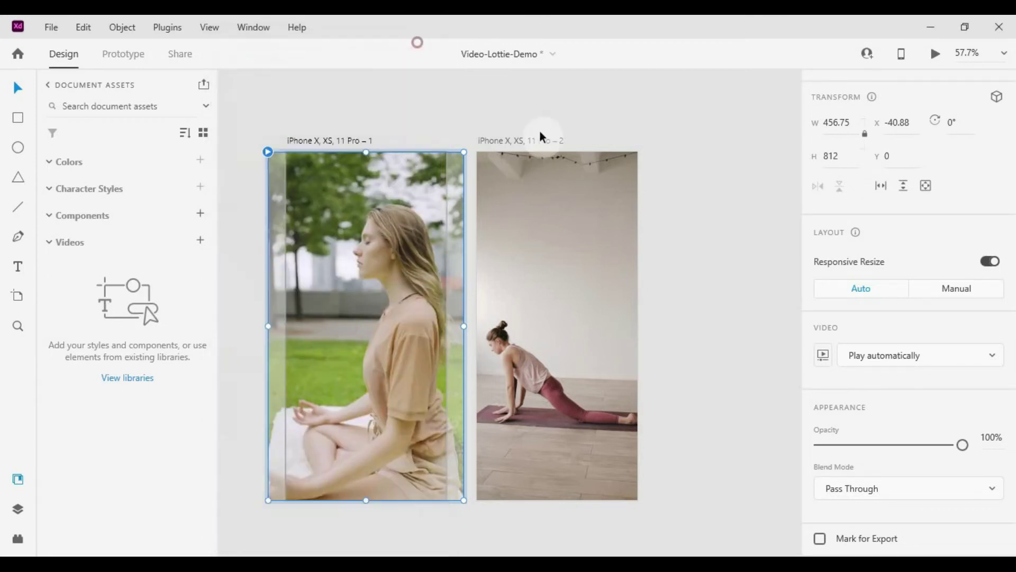
{"action": "left_click", "coordinate": [695, 211]}
{"action": "left_click", "coordinate": [621, 220]}
{"action": "left_click", "coordinate": [685, 212]}
{"action": "scroll", "coordinate": [685, 212], "scroll_direction": "down", "scroll_amount": 1}
{"action": "scroll", "coordinate": [685, 212], "scroll_direction": "up", "scroll_amount": 1}
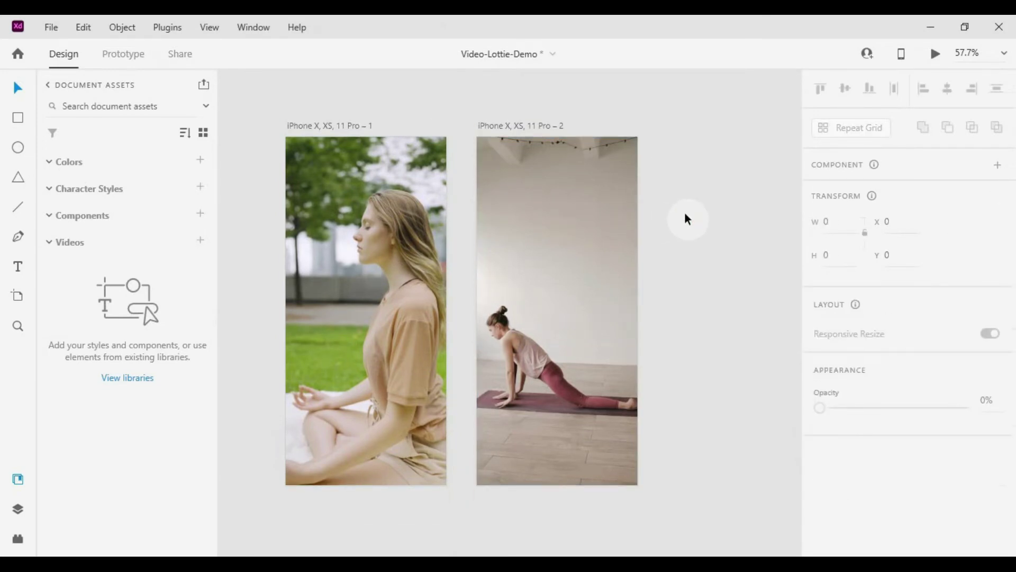
{"action": "scroll", "coordinate": [685, 219], "scroll_direction": "down", "scroll_amount": 1}
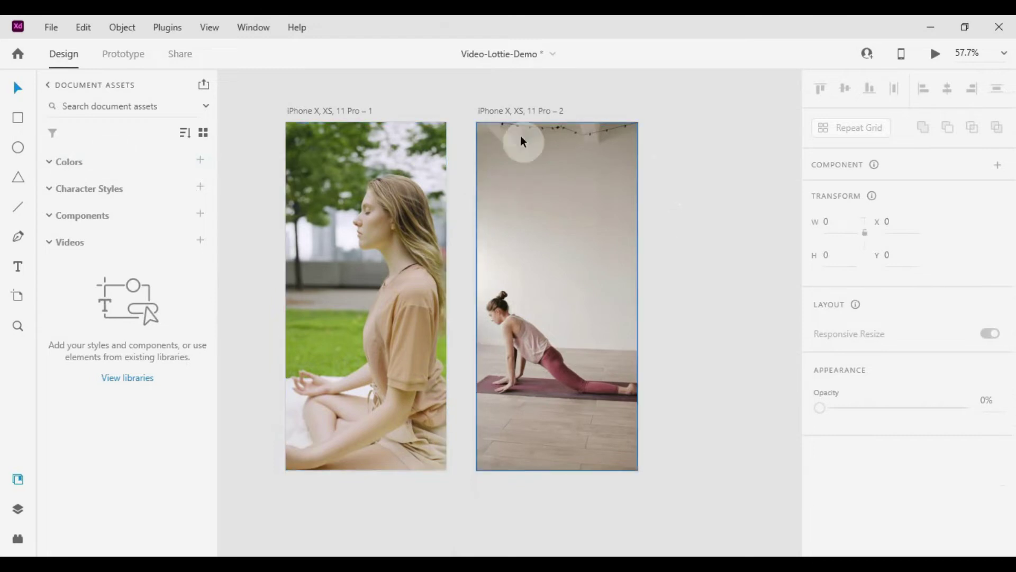
- Duplicate the second artboard and delete the exercise video from the copy, leaving it blank
{"action": "left_click", "coordinate": [523, 110]}
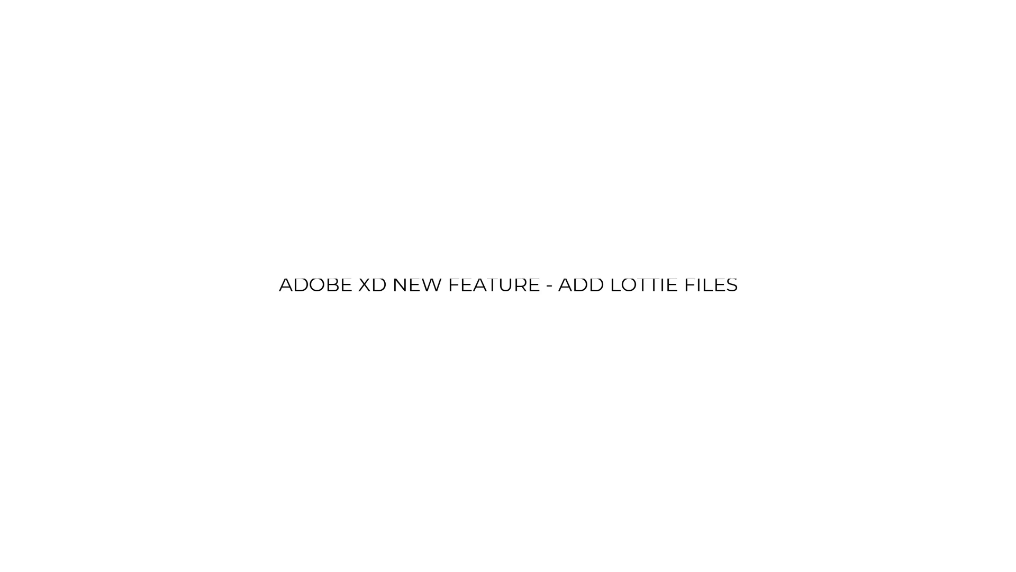
{"action": "left_click", "coordinate": [484, 239]}
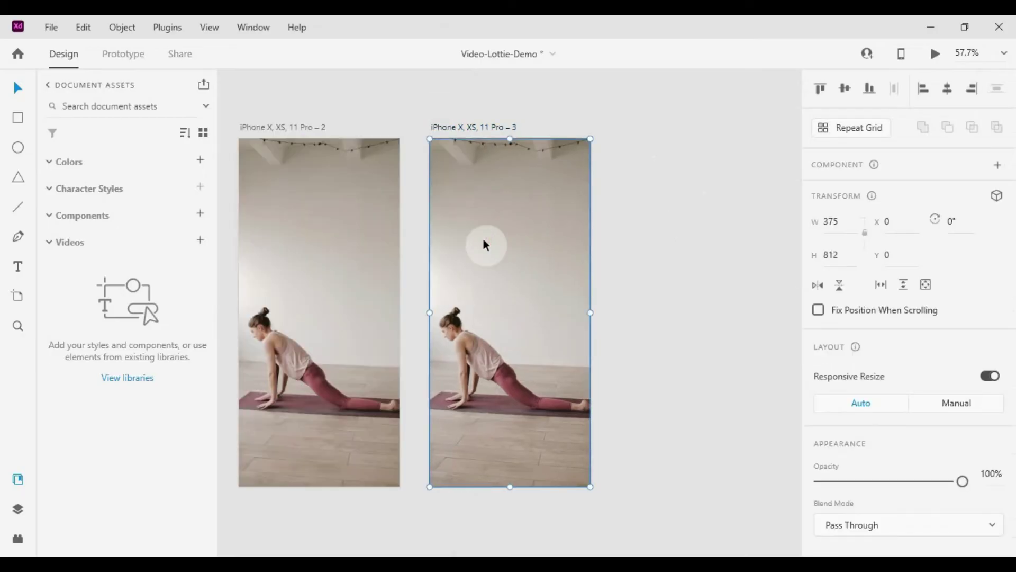
{"action": "key", "text": "Delete"}
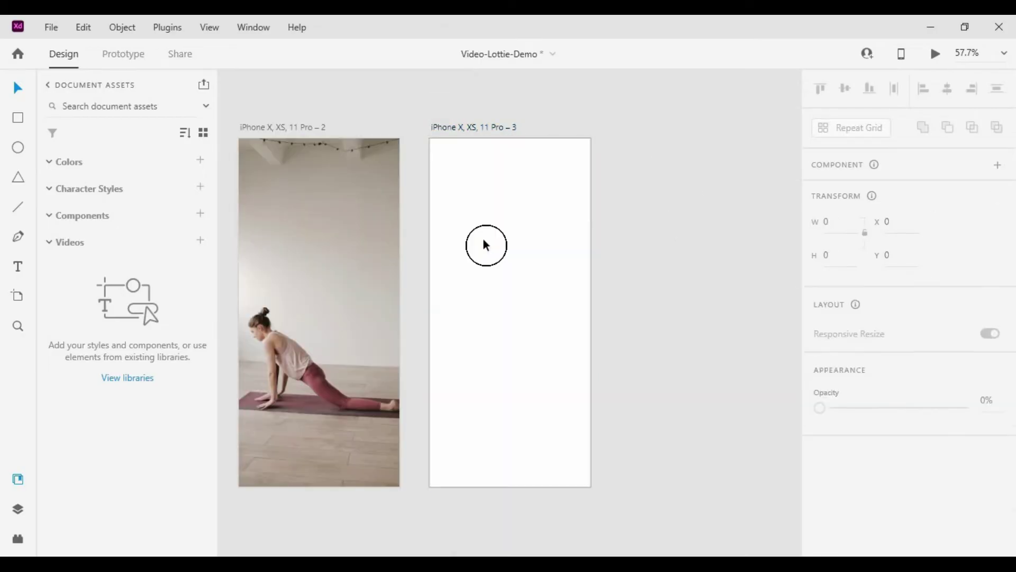
- Draw a full-width rectangle of about 375 by 375 on the blank third artboard
{"action": "left_click", "coordinate": [18, 117]}
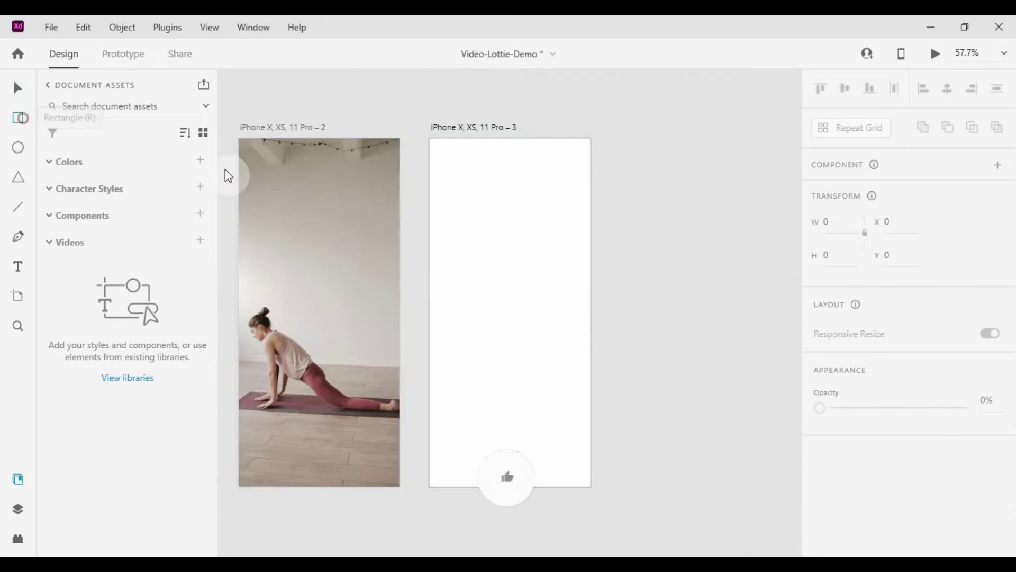
{"action": "left_click_drag", "start_coordinate": [430, 189], "coordinate": [586, 381]}
{"action": "key", "text": "v"}
{"action": "left_click_drag", "start_coordinate": [521, 291], "coordinate": [514, 292]}
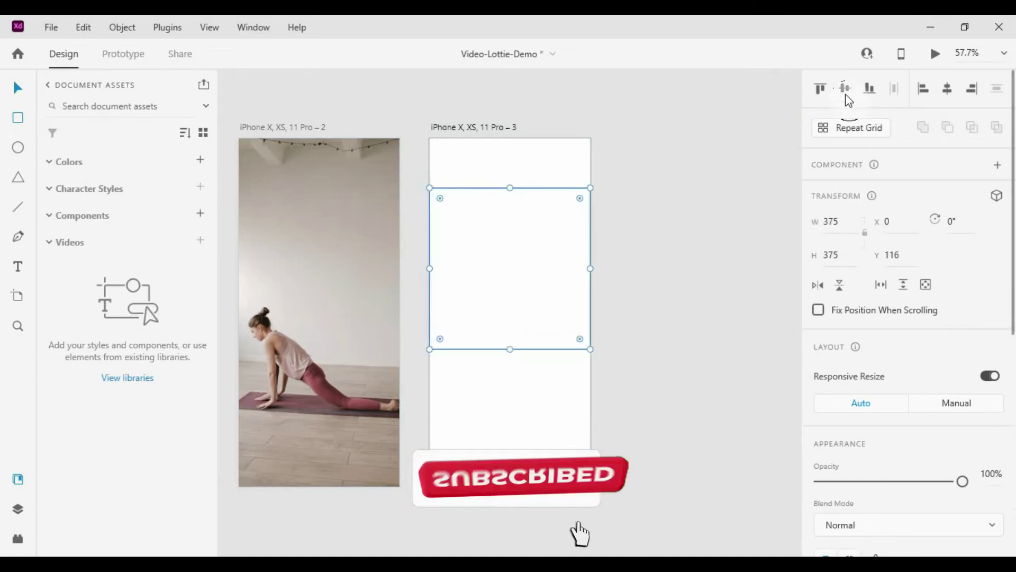
- Centre the rectangle vertically and horizontally on the third artboard and remove its border
{"action": "left_click", "coordinate": [845, 88]}
{"action": "left_click", "coordinate": [948, 88]}
{"action": "scroll", "coordinate": [857, 297], "scroll_direction": "down", "scroll_amount": 5}
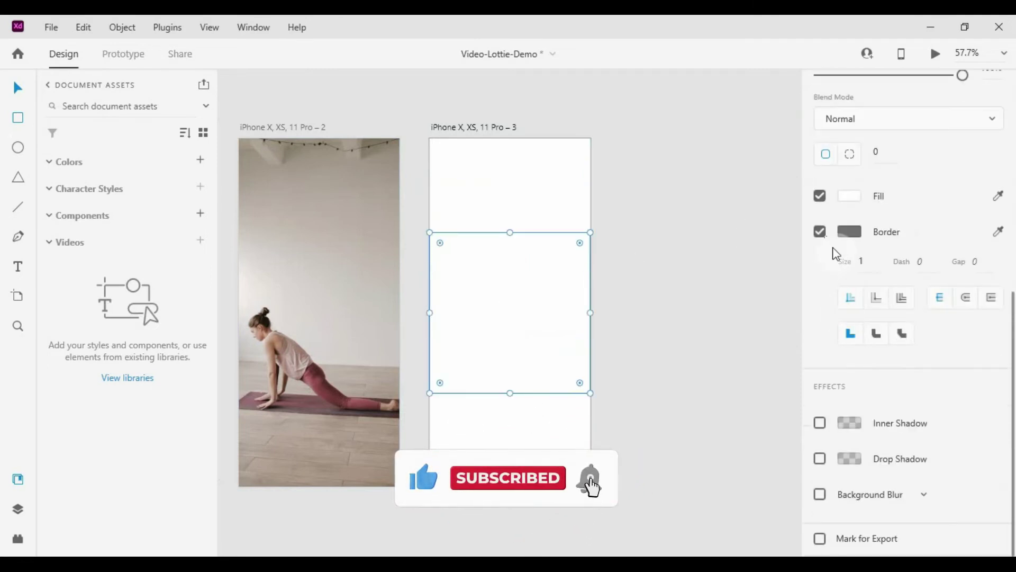
{"action": "scroll", "coordinate": [826, 249], "scroll_direction": "up", "scroll_amount": 5}
{"action": "left_click", "coordinate": [567, 283]}
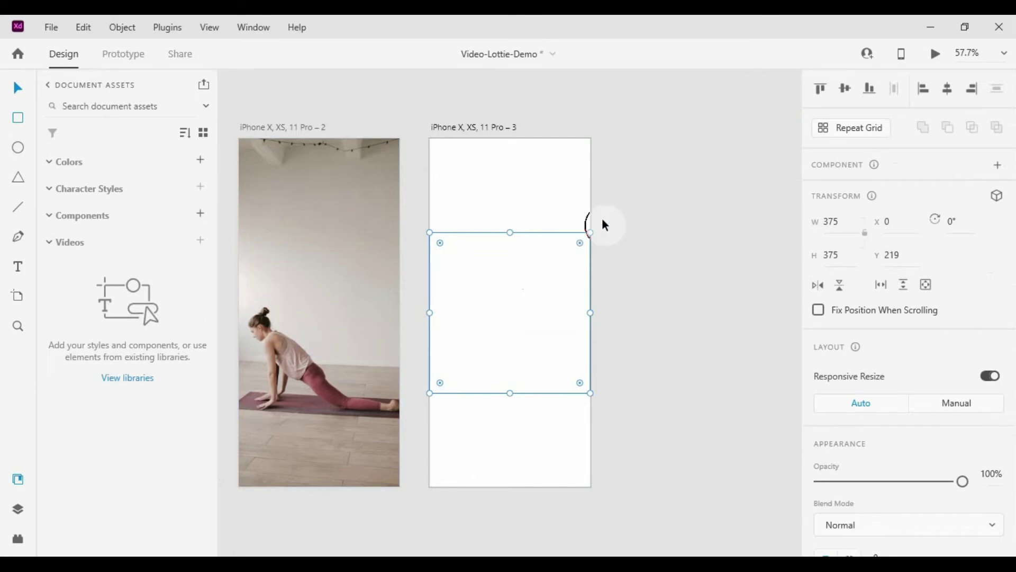
{"action": "left_click", "coordinate": [619, 219]}
- Place the blue loading-bar animation from the LottieFiles plugin's Popular collection in the third artboard's rectangle and preview the artboard
{"action": "left_click", "coordinate": [493, 297]}
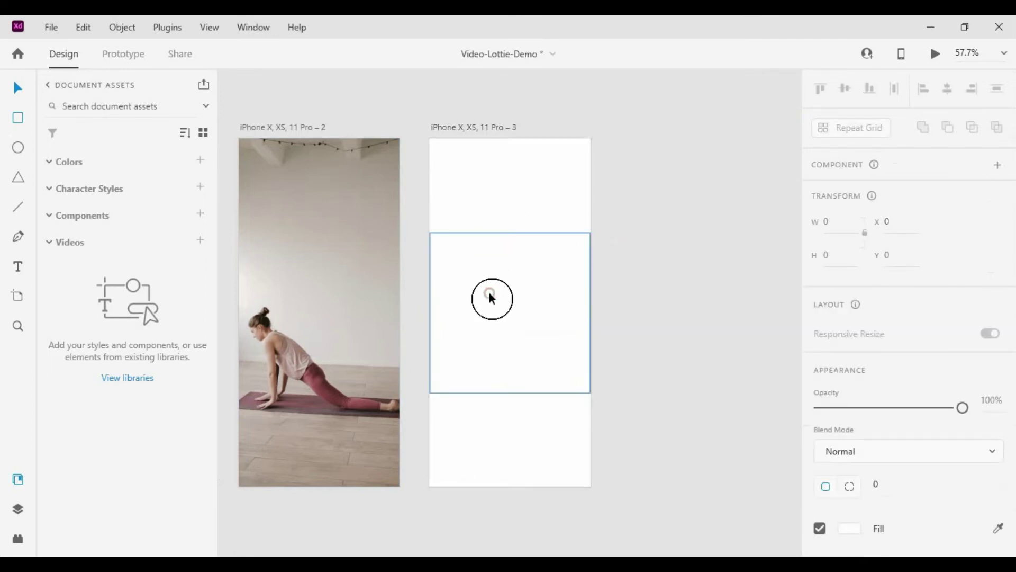
{"action": "left_click", "coordinate": [17, 534]}
{"action": "left_click", "coordinate": [105, 258]}
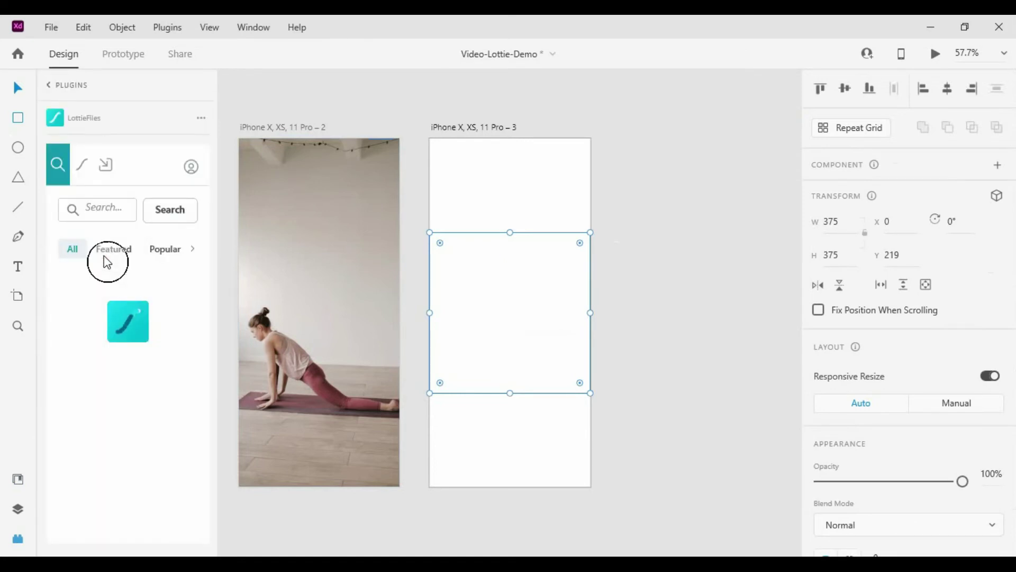
{"action": "left_click", "coordinate": [159, 252]}
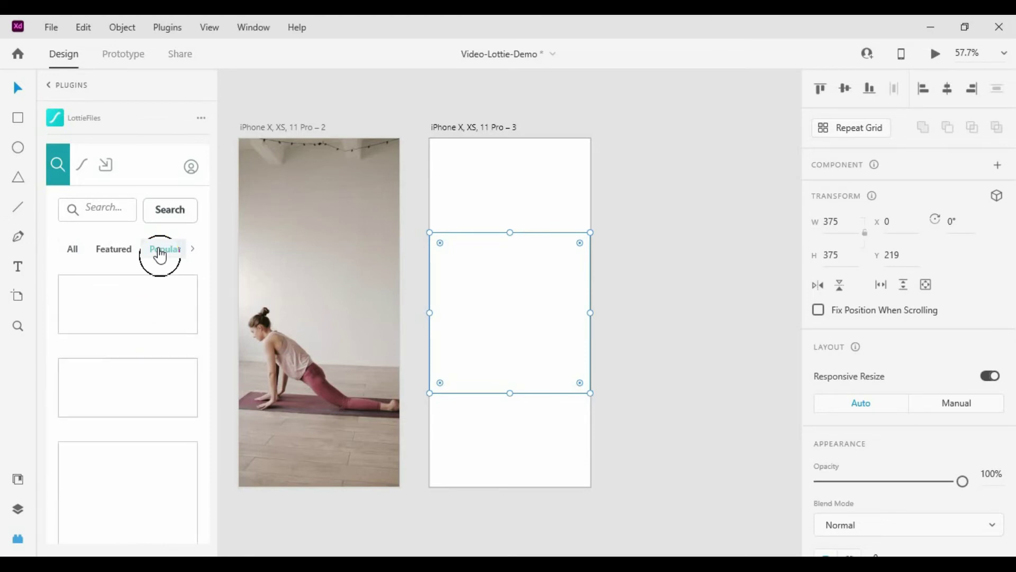
{"action": "scroll", "coordinate": [136, 318], "scroll_direction": "down", "scroll_amount": 5}
{"action": "scroll", "coordinate": [136, 321], "scroll_direction": "down", "scroll_amount": 3}
{"action": "left_click_drag", "start_coordinate": [129, 419], "coordinate": [538, 318]}
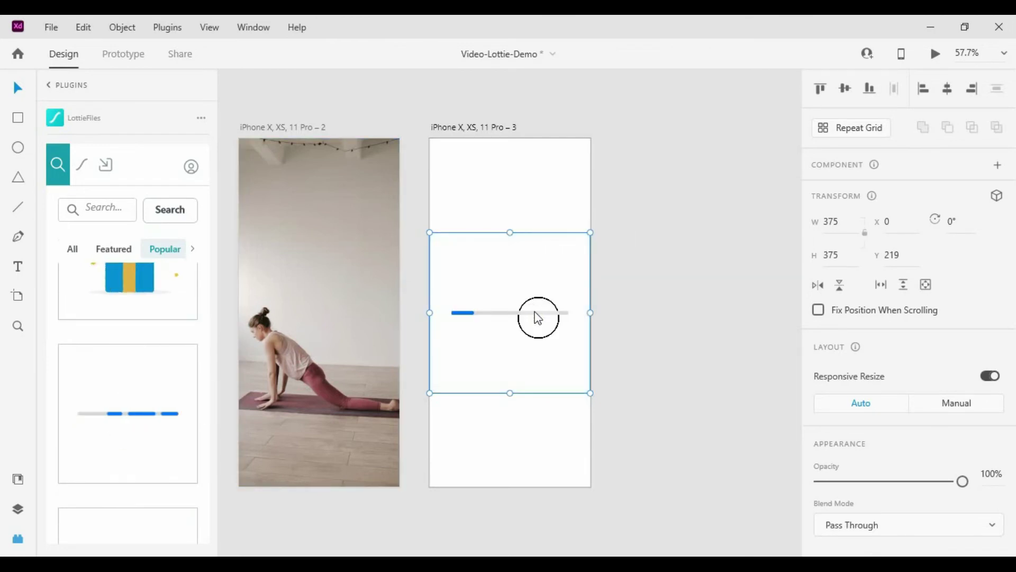
{"action": "left_click", "coordinate": [934, 54]}
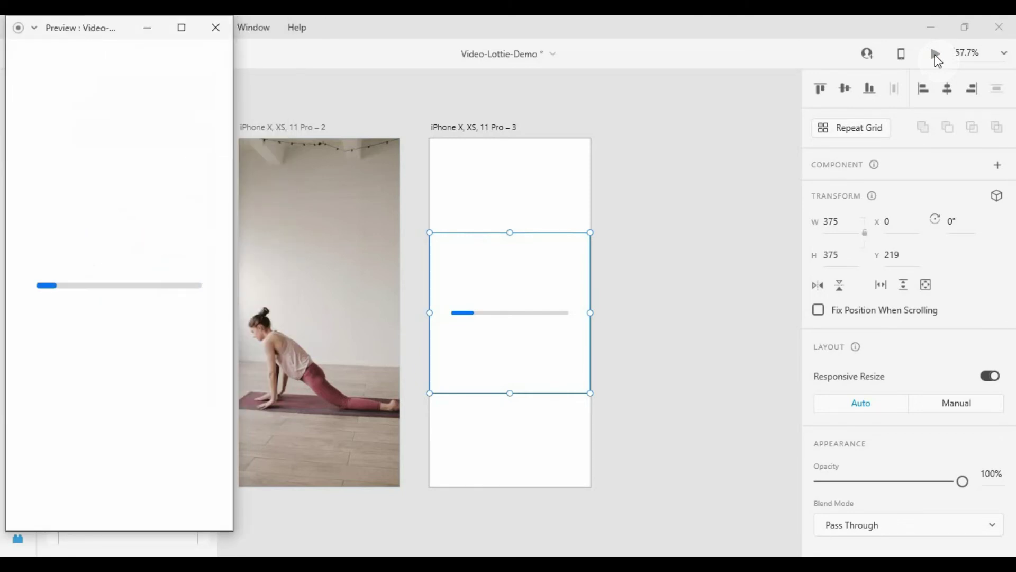
- Leave the preview and duplicate the third artboard holding the loading-bar animation
{"action": "left_click", "coordinate": [228, 34]}
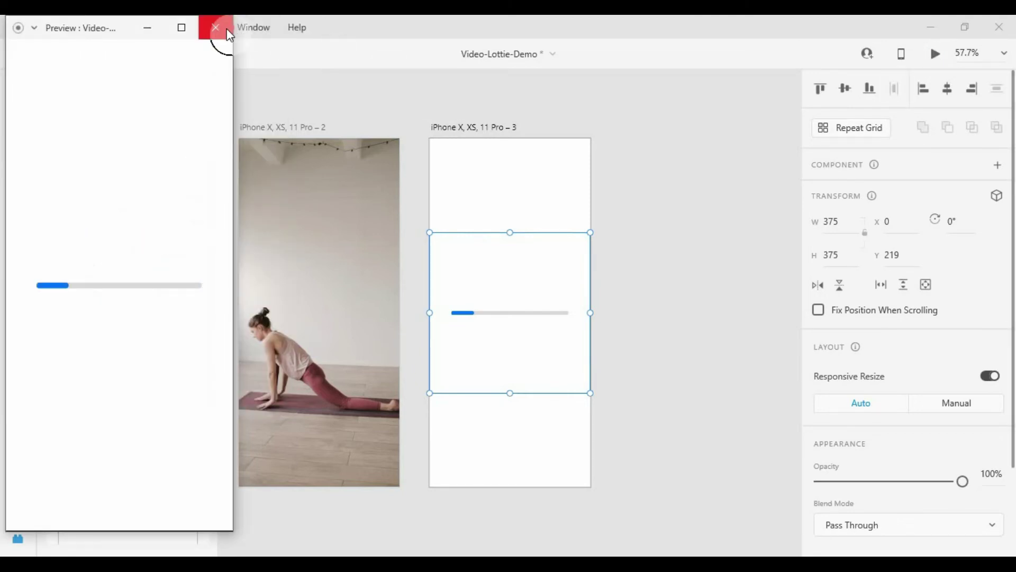
{"action": "left_click", "coordinate": [470, 206]}
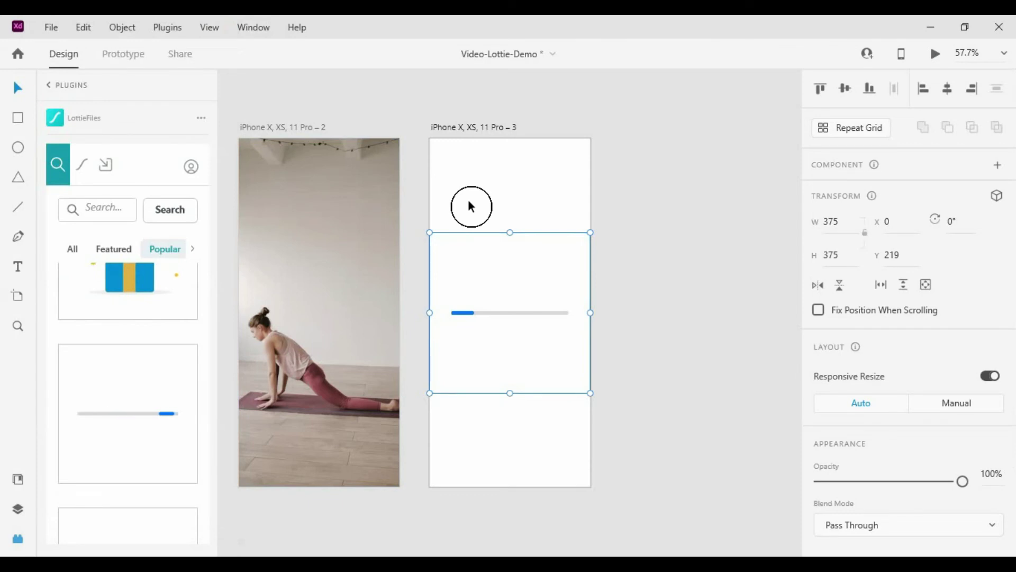
{"action": "left_click", "coordinate": [484, 129]}
{"action": "key", "text": "ctrl+d"}
- Replace the loading bar on the fourth artboard with the blue gift-box animation from the LottieFiles Popular collection and preview it
{"action": "left_click", "coordinate": [686, 329]}
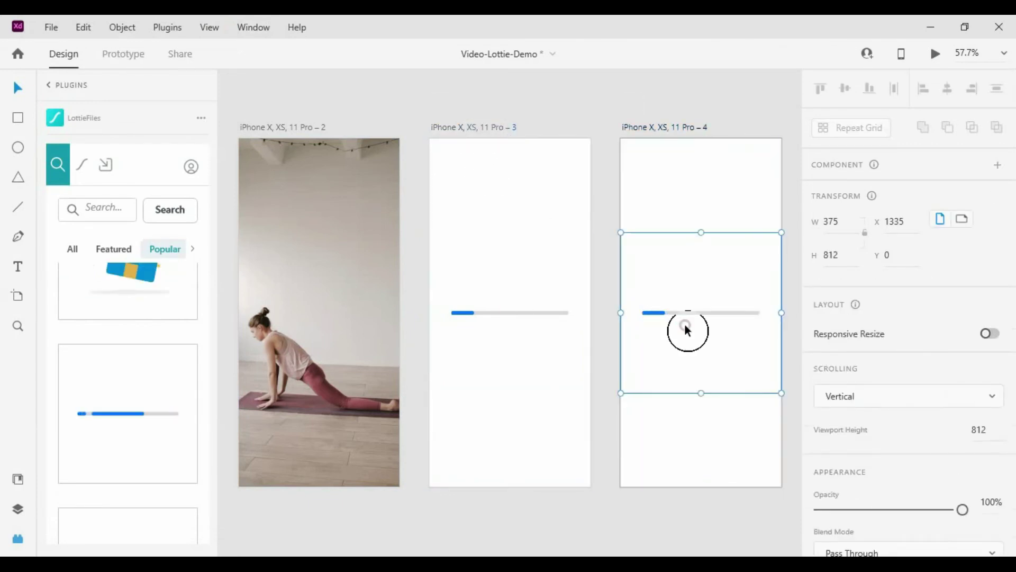
{"action": "left_click_drag", "start_coordinate": [166, 339], "coordinate": [709, 299]}
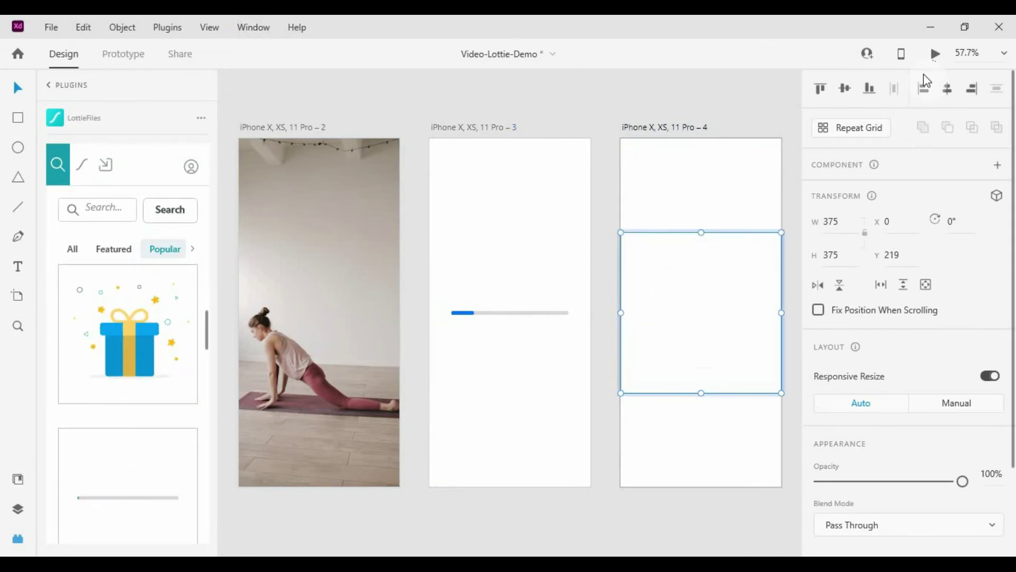
{"action": "left_click", "coordinate": [936, 53]}
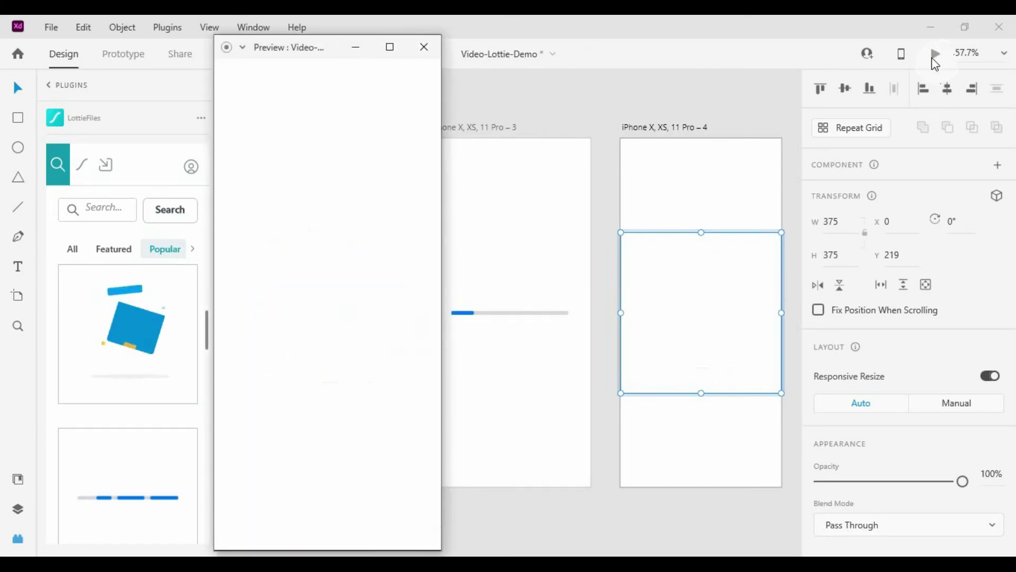
{"action": "left_click", "coordinate": [424, 47]}
- Turn on looping for the gift-box animation on the fourth artboard, keeping its playback on Play automatically
{"action": "scroll", "coordinate": [873, 318], "scroll_direction": "down", "scroll_amount": 2}
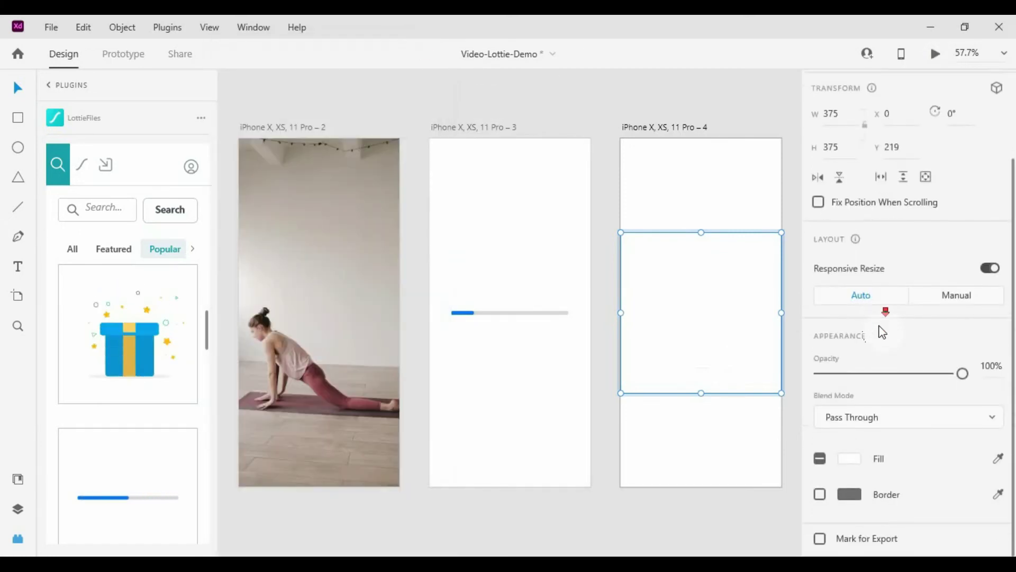
{"action": "left_click", "coordinate": [708, 324]}
{"action": "left_click", "coordinate": [710, 326]}
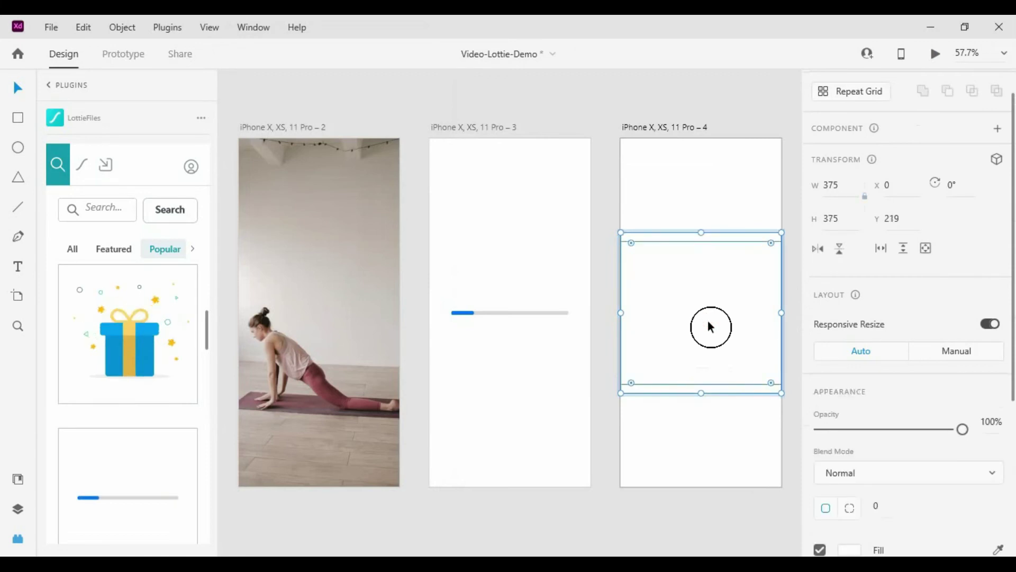
{"action": "left_click", "coordinate": [710, 327]}
{"action": "scroll", "coordinate": [907, 336], "scroll_direction": "down", "scroll_amount": 2}
{"action": "left_click", "coordinate": [881, 368]}
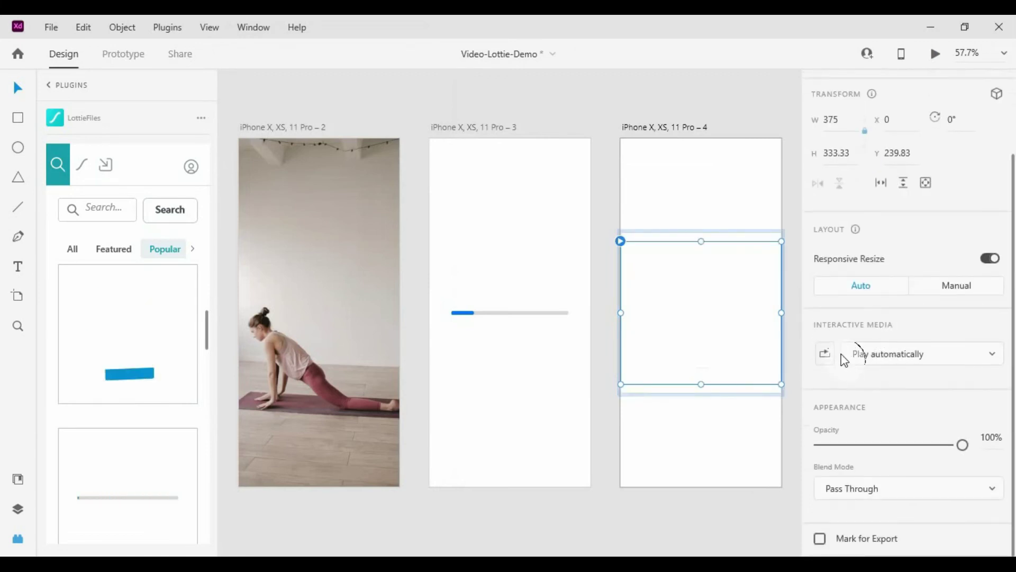
{"action": "left_click", "coordinate": [909, 355]}
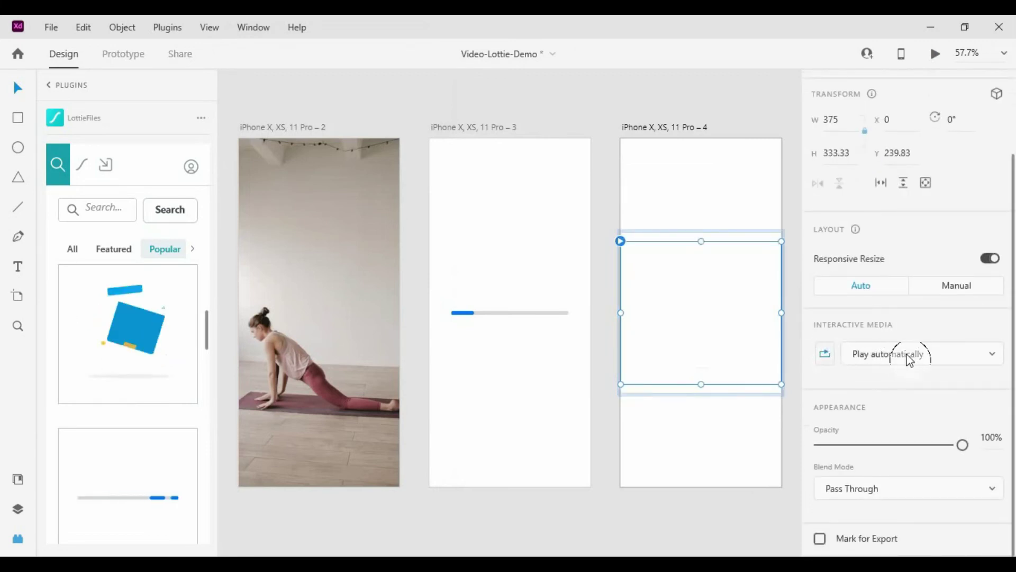
- Preview the looping gift-box animation on the fourth artboard and close the preview
{"action": "left_click", "coordinate": [931, 53]}
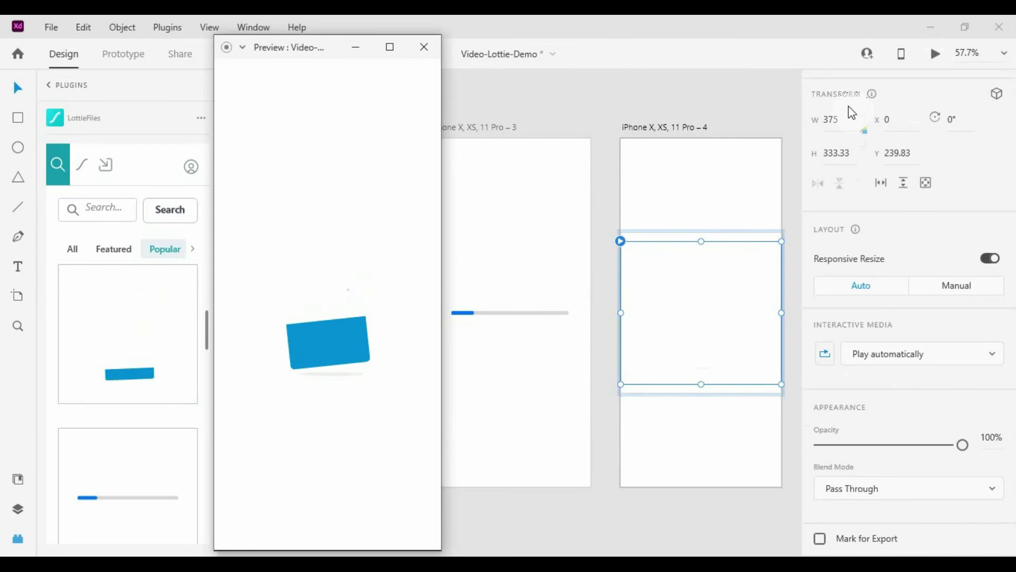
{"action": "left_click", "coordinate": [733, 128]}
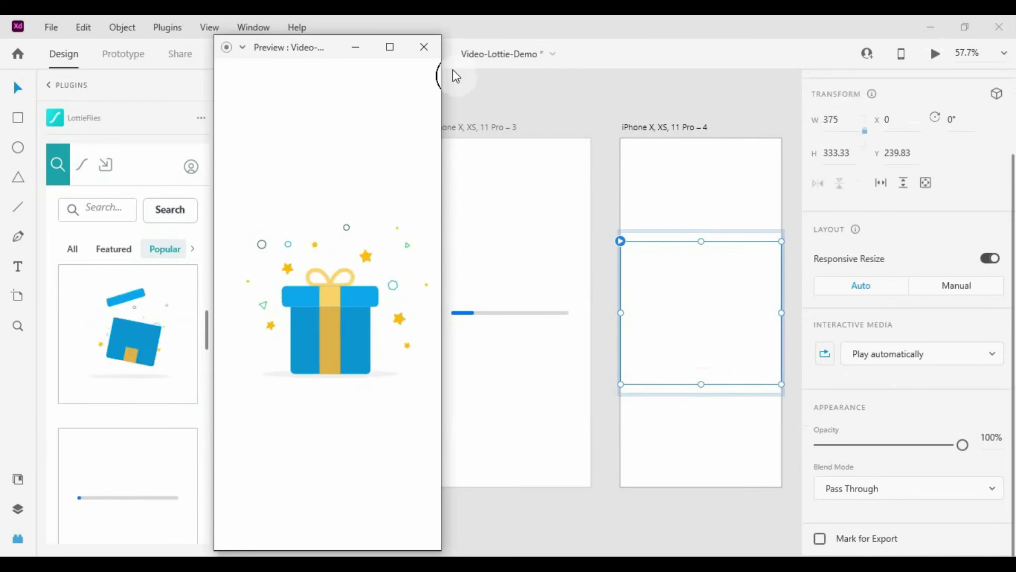
{"action": "left_click", "coordinate": [424, 47]}
- Set the trigger of the loading-bar animation's interaction on the third artboard to End of Playback in Prototype mode
{"action": "left_click", "coordinate": [524, 261]}
{"action": "left_click", "coordinate": [515, 322]}
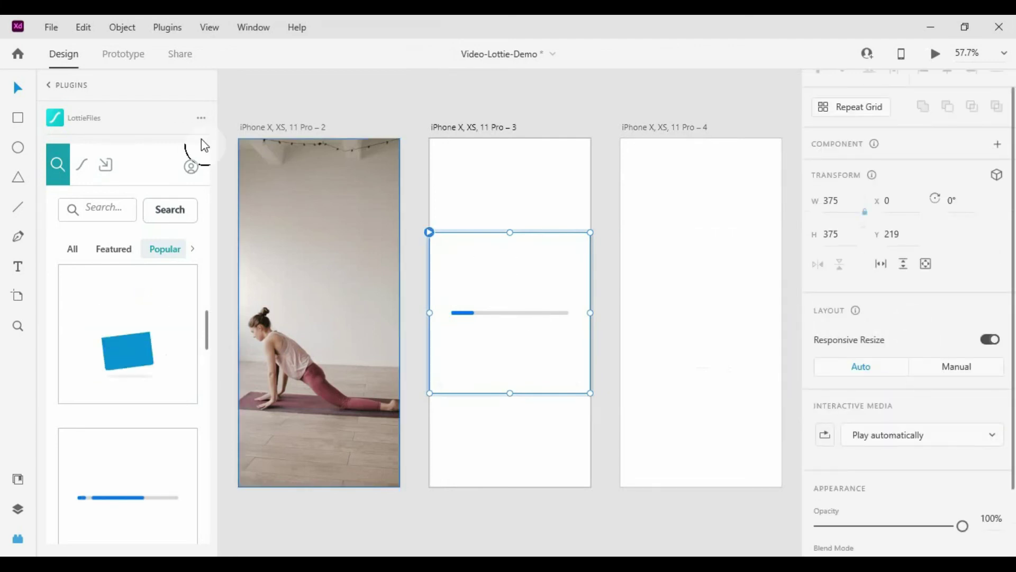
{"action": "scroll", "coordinate": [874, 397], "scroll_direction": "down", "scroll_amount": 2}
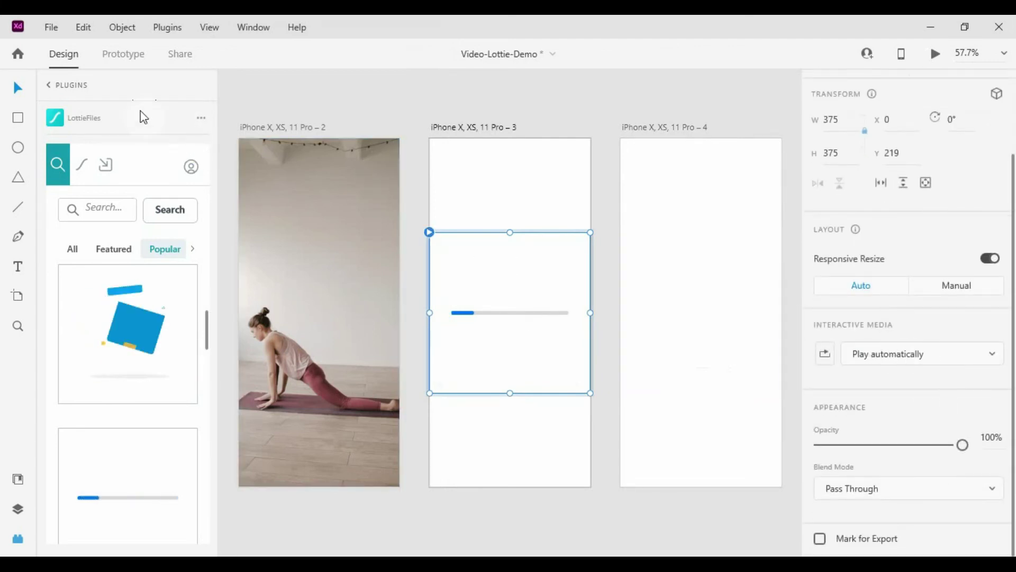
{"action": "left_click", "coordinate": [132, 57]}
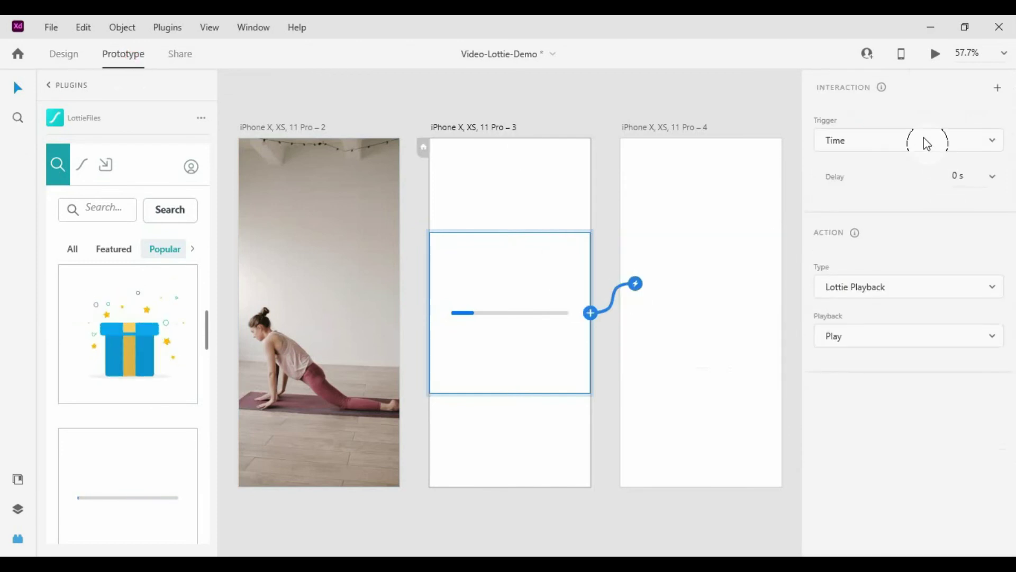
{"action": "left_click", "coordinate": [906, 146]}
{"action": "left_click", "coordinate": [876, 233]}
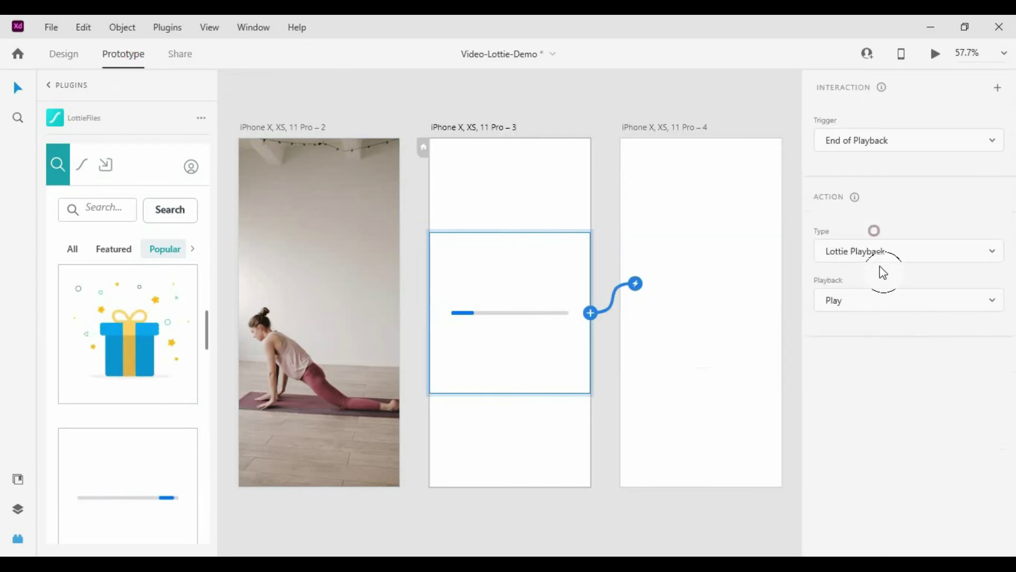
- Make the End of Playback interaction a Transition to the artboard iPhone X, XS, 11 Pro – 4 and preview it
{"action": "left_click", "coordinate": [899, 247]}
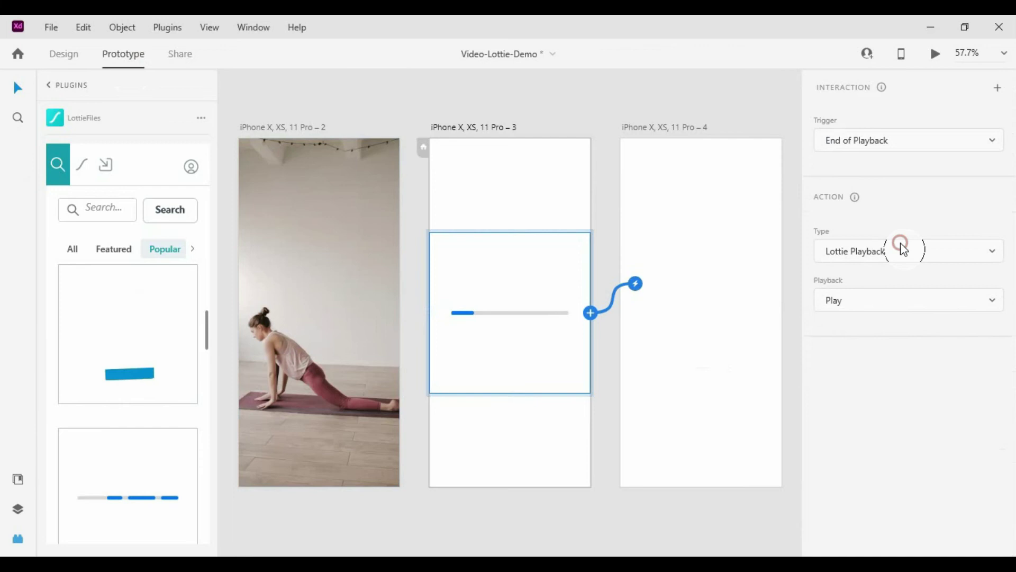
{"action": "left_click", "coordinate": [885, 39]}
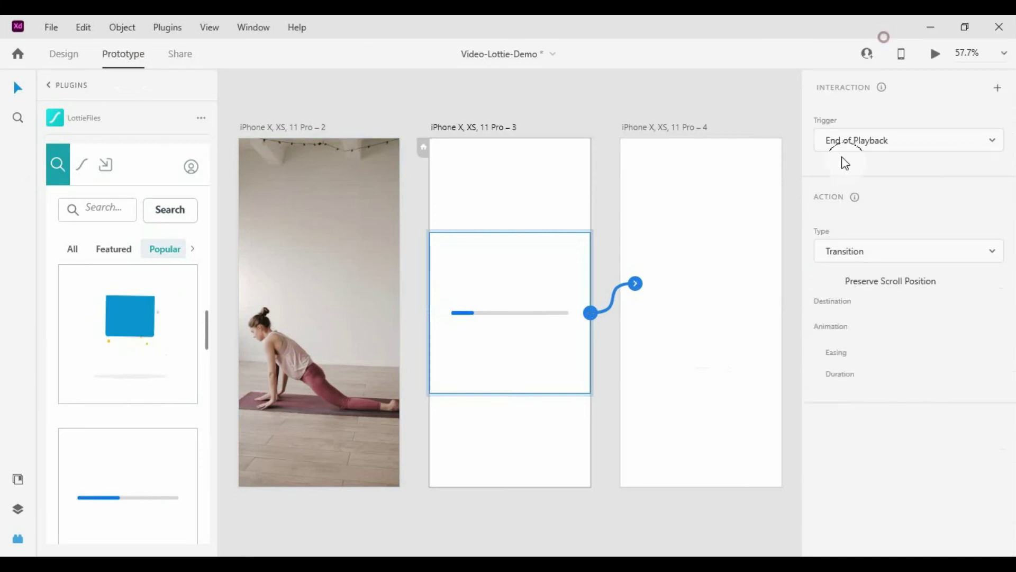
{"action": "left_click", "coordinate": [884, 321]}
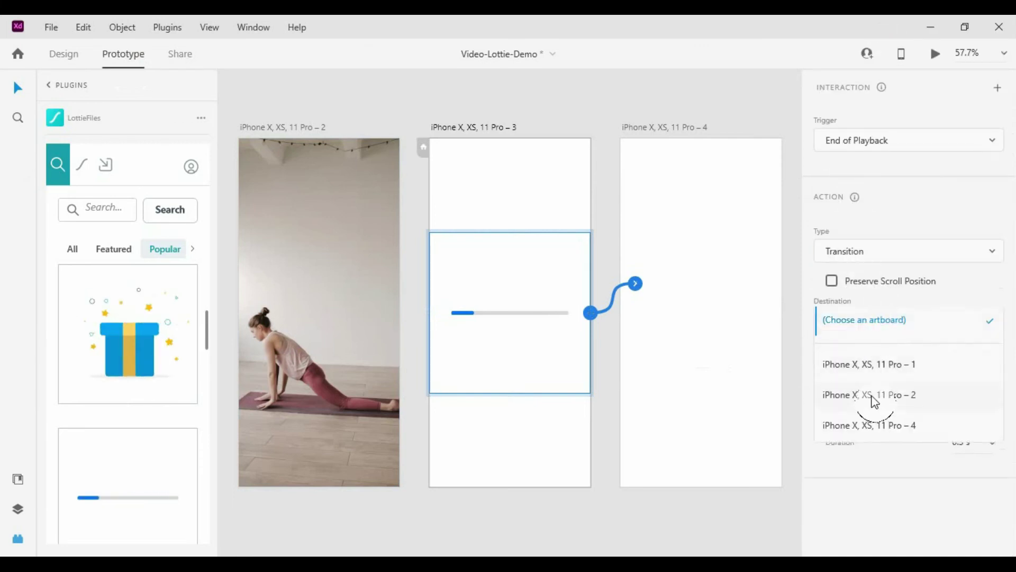
{"action": "left_click", "coordinate": [876, 424]}
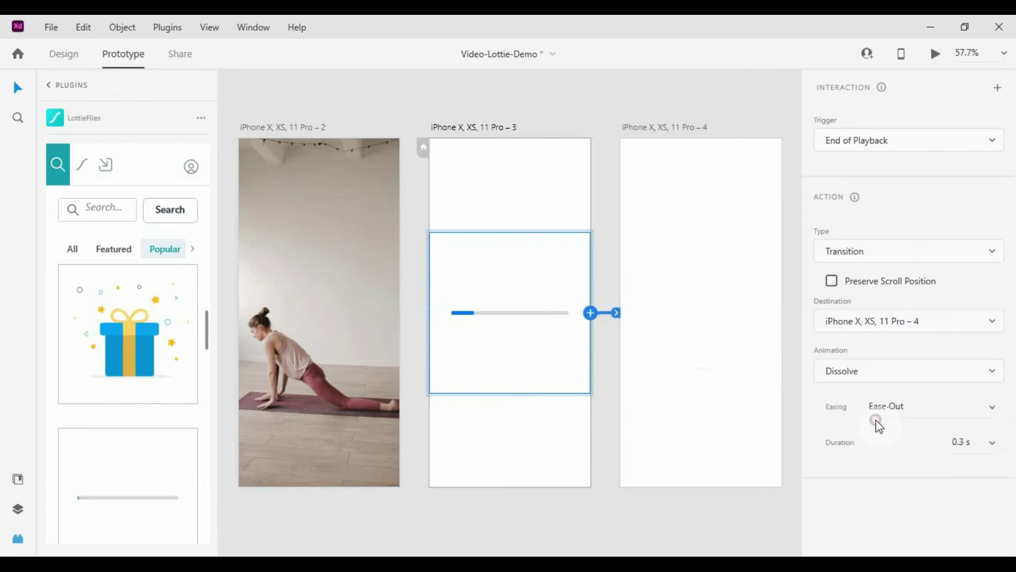
{"action": "left_click", "coordinate": [936, 55]}
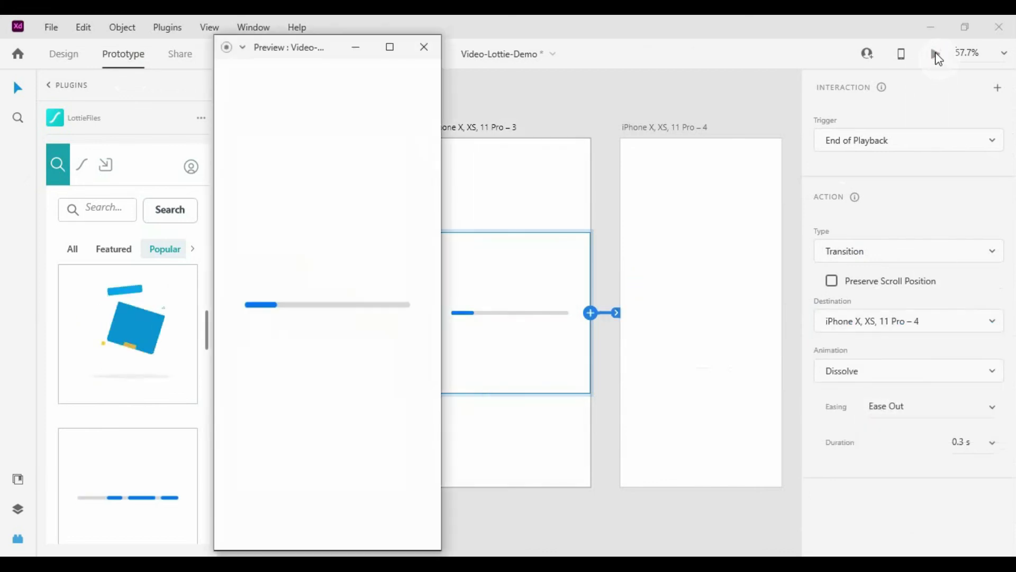
{"action": "left_click", "coordinate": [424, 48]}
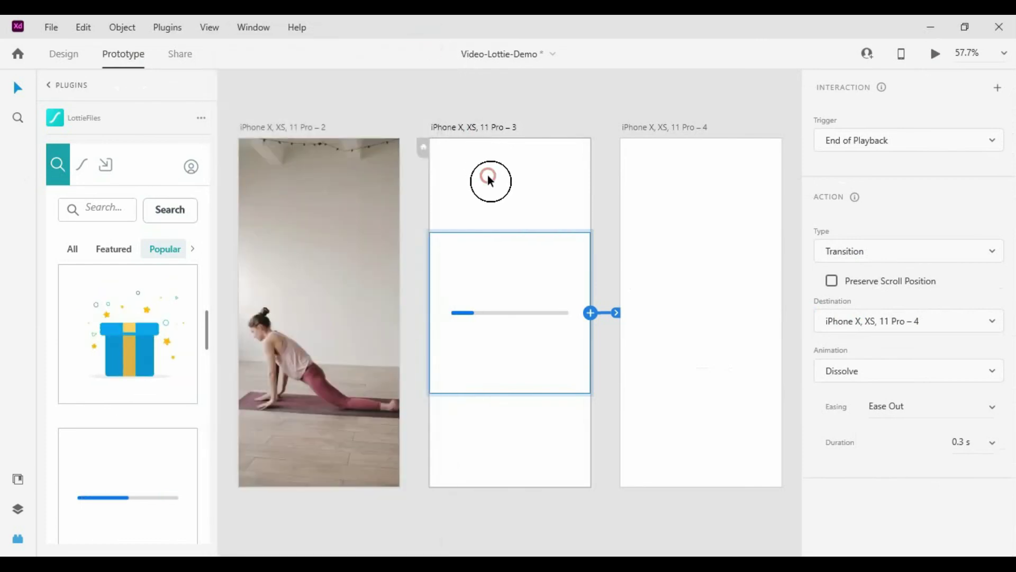
- Try Tap and Time as the trigger for the loading-bar animation's transition to the fourth artboard
{"action": "left_click", "coordinate": [494, 295]}
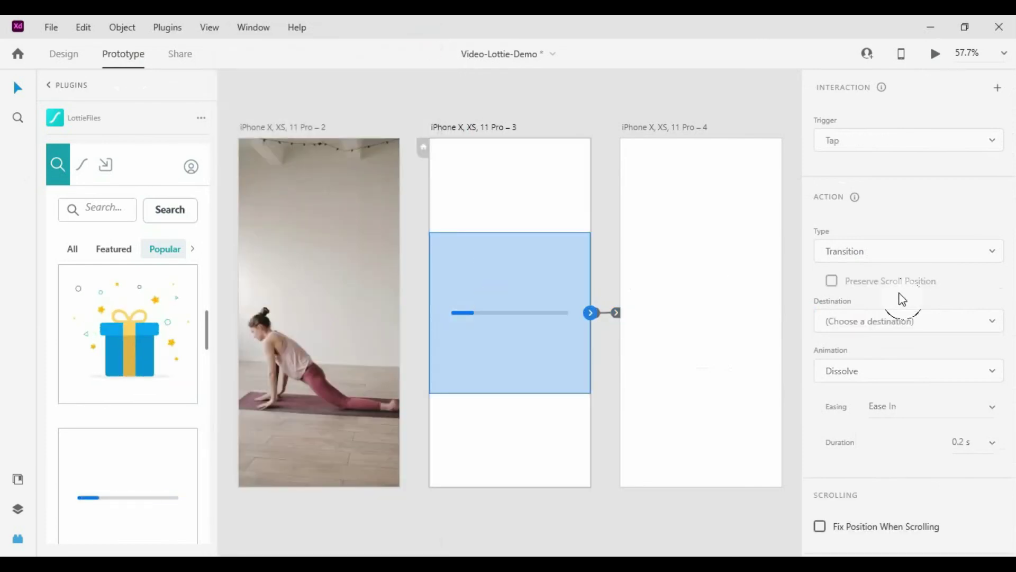
{"action": "left_click", "coordinate": [510, 275]}
{"action": "left_click", "coordinate": [497, 277]}
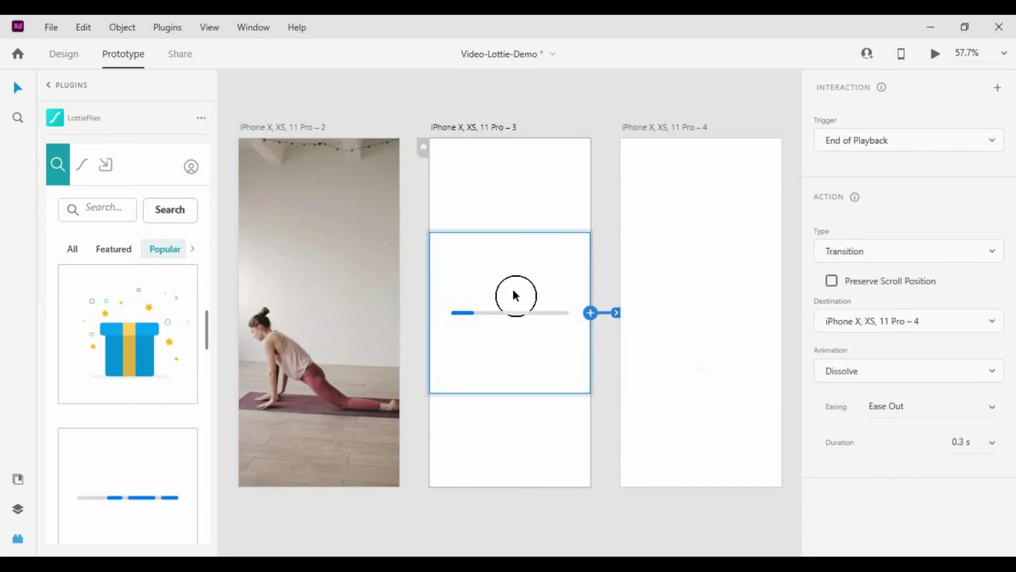
{"action": "left_click", "coordinate": [874, 139]}
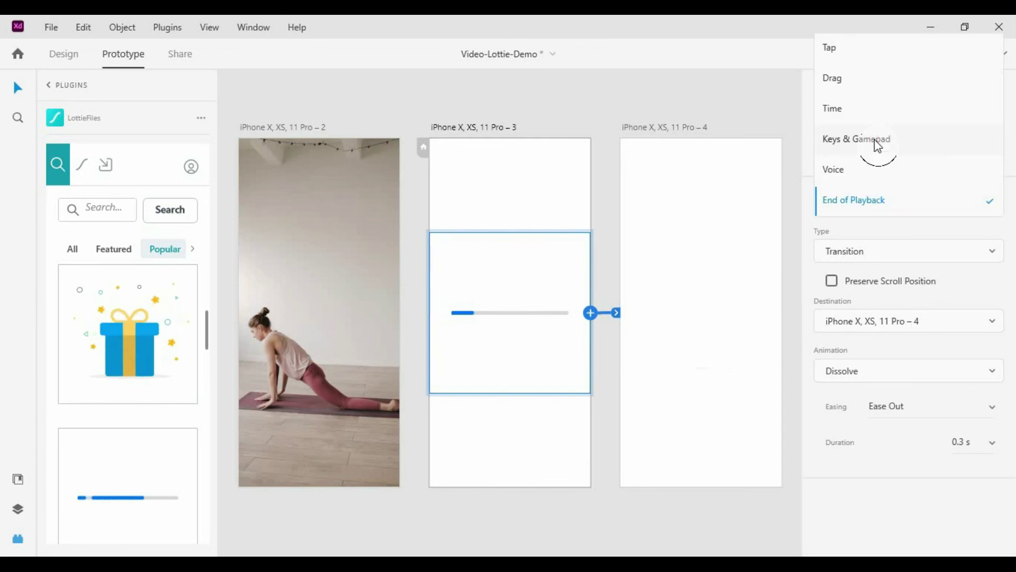
{"action": "left_click", "coordinate": [864, 109]}
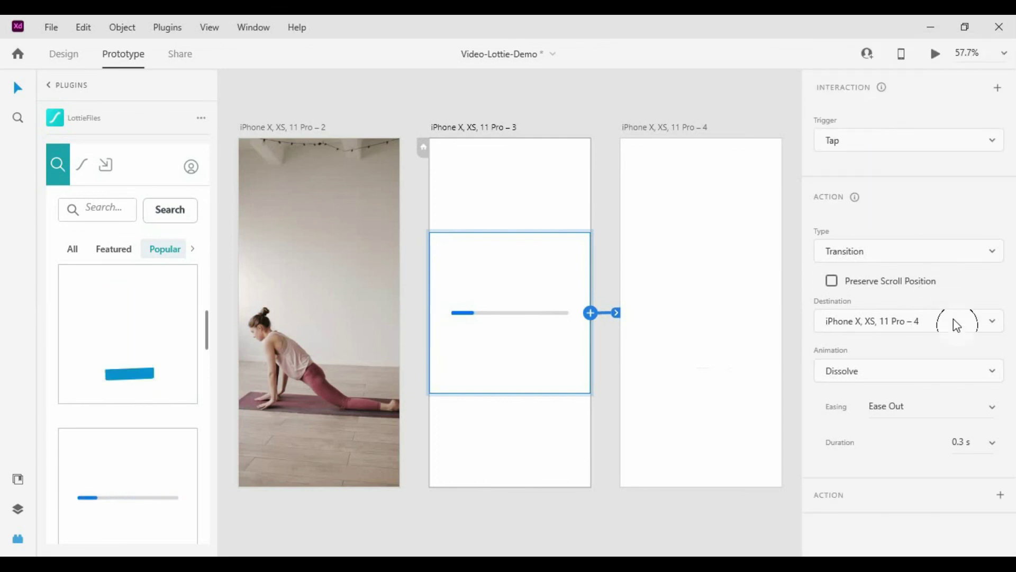
{"action": "left_click", "coordinate": [882, 148]}
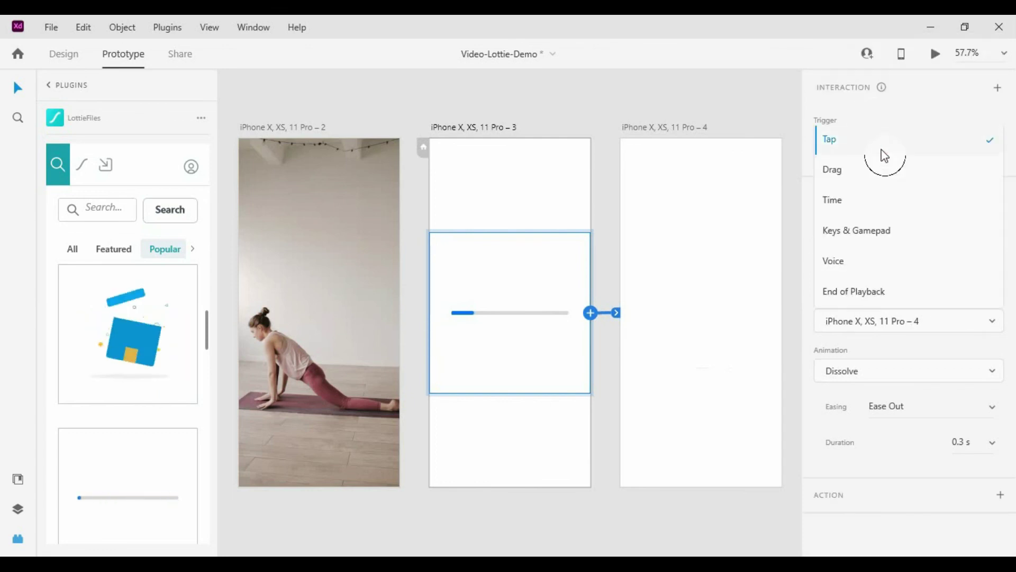
{"action": "left_click", "coordinate": [881, 206]}
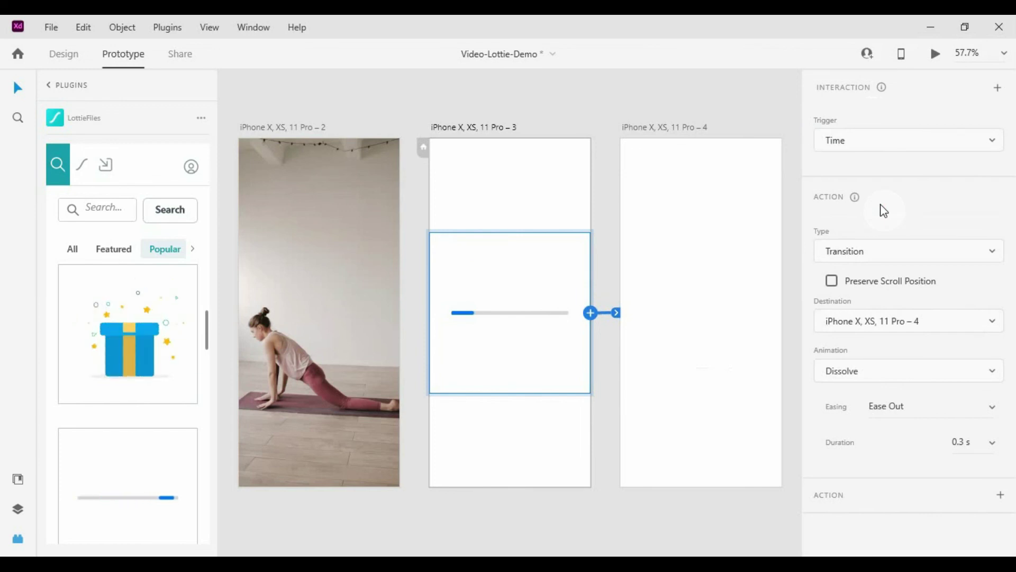
{"action": "left_click", "coordinate": [889, 148]}
{"action": "left_click", "coordinate": [880, 231]}
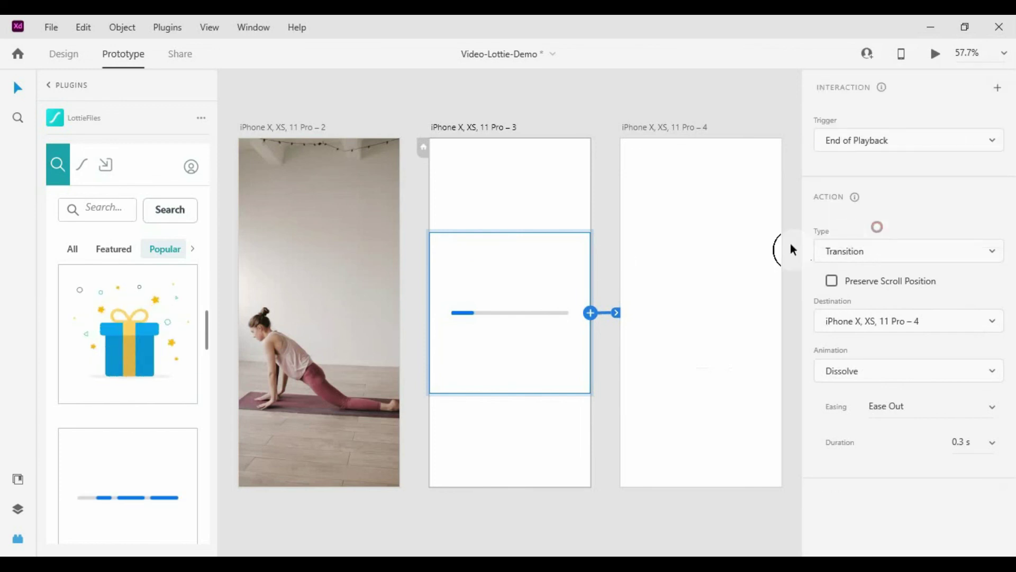
- Add a second loading-bar interaction with a Time trigger, 0 s delay and Lottie Playback set to Play, and preview it
{"action": "left_click", "coordinate": [591, 313]}
{"action": "left_click", "coordinate": [865, 141]}
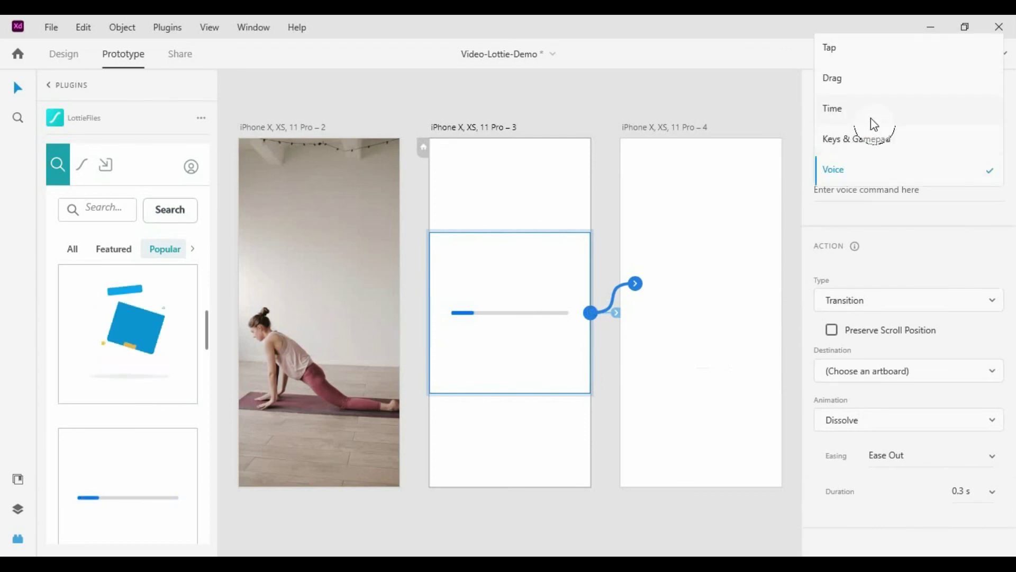
{"action": "left_click", "coordinate": [872, 120]}
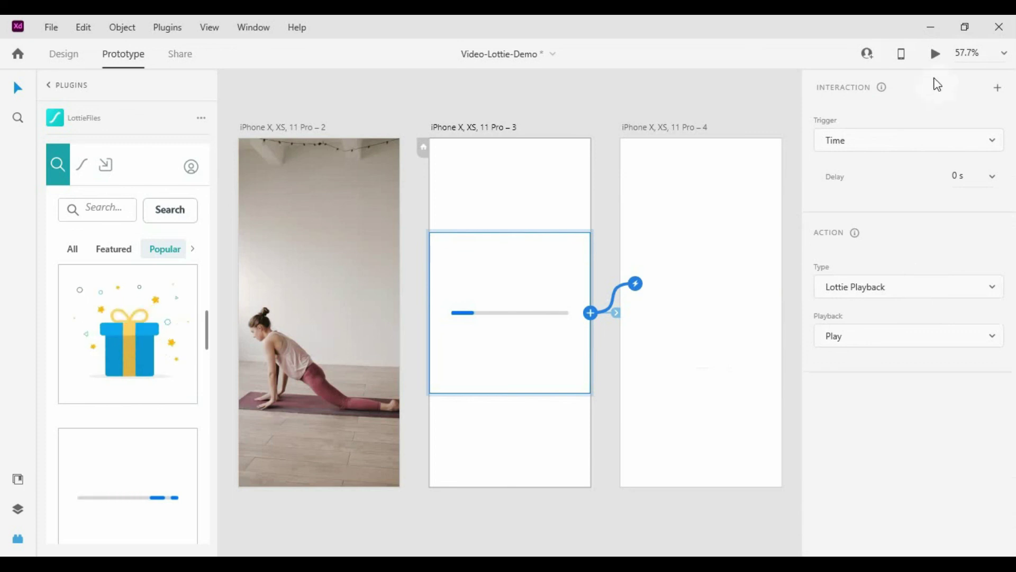
{"action": "left_click", "coordinate": [936, 55]}
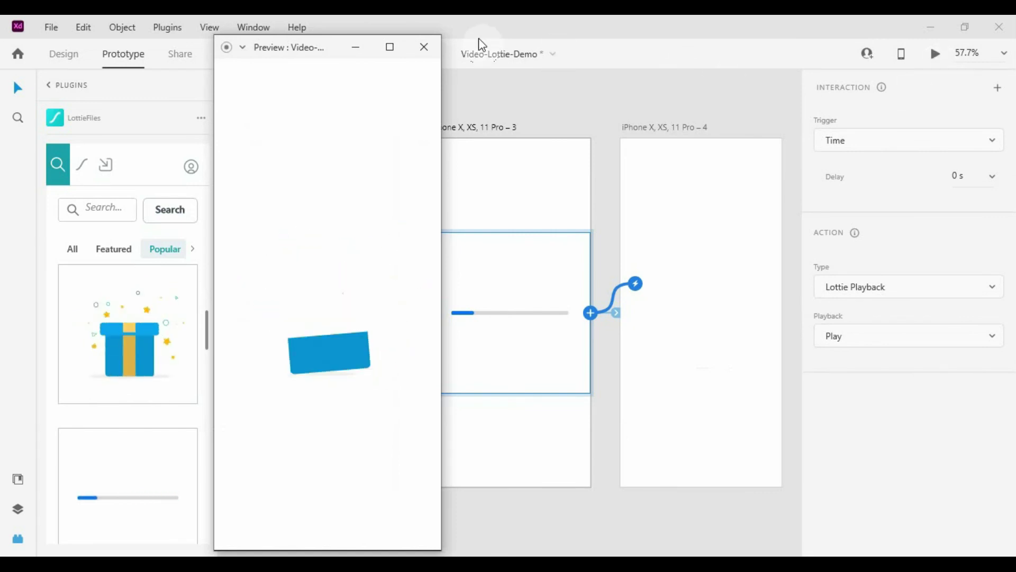
{"action": "left_click", "coordinate": [426, 46]}
- Select the gift-box animation group on the fourth artboard and return to Design mode
{"action": "left_click", "coordinate": [571, 70]}
{"action": "left_click", "coordinate": [520, 330]}
{"action": "left_click", "coordinate": [489, 204]}
{"action": "scroll", "coordinate": [490, 204], "scroll_direction": "down", "scroll_amount": 2}
{"action": "left_click", "coordinate": [663, 290]}
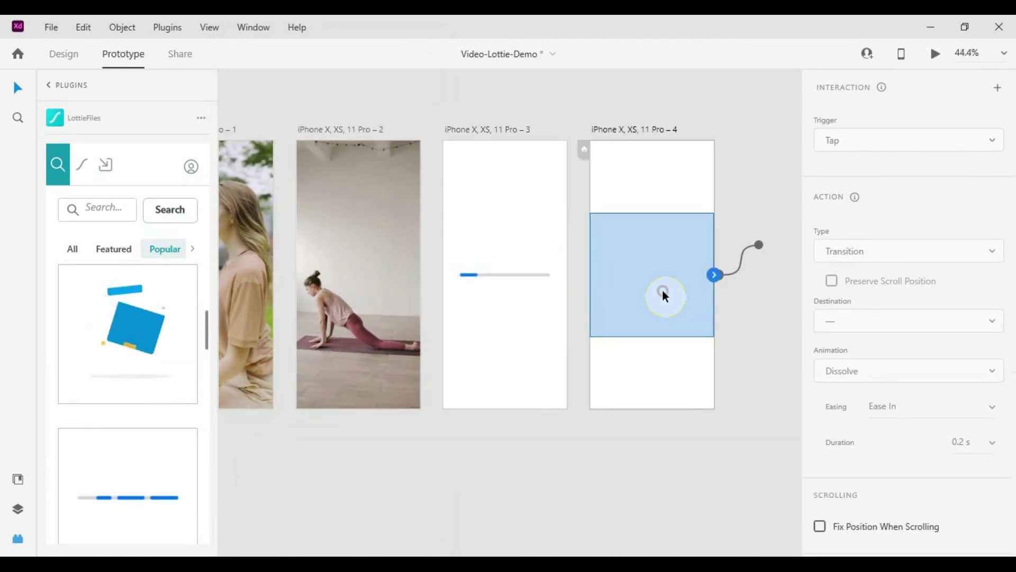
{"action": "left_click", "coordinate": [73, 54]}
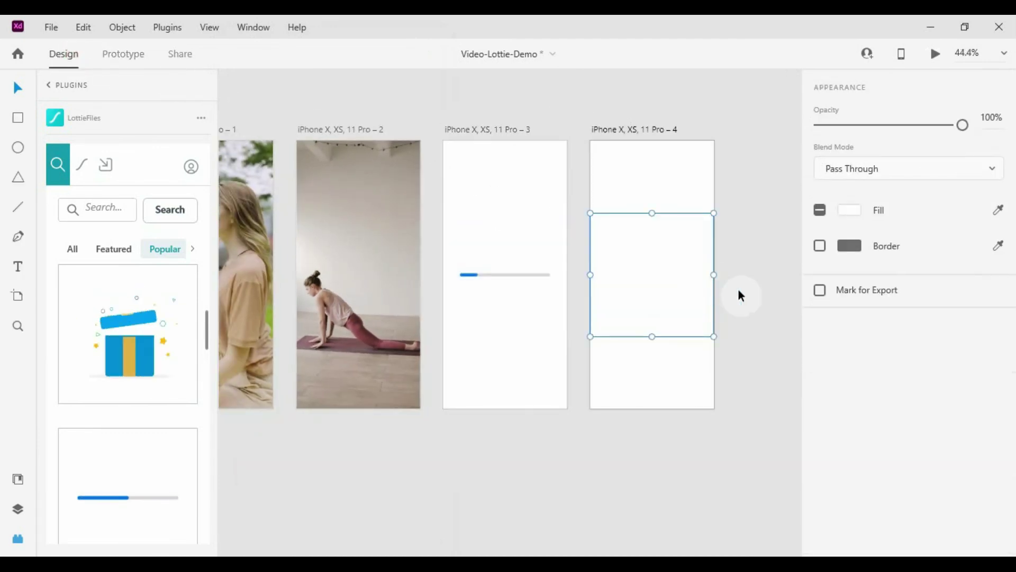